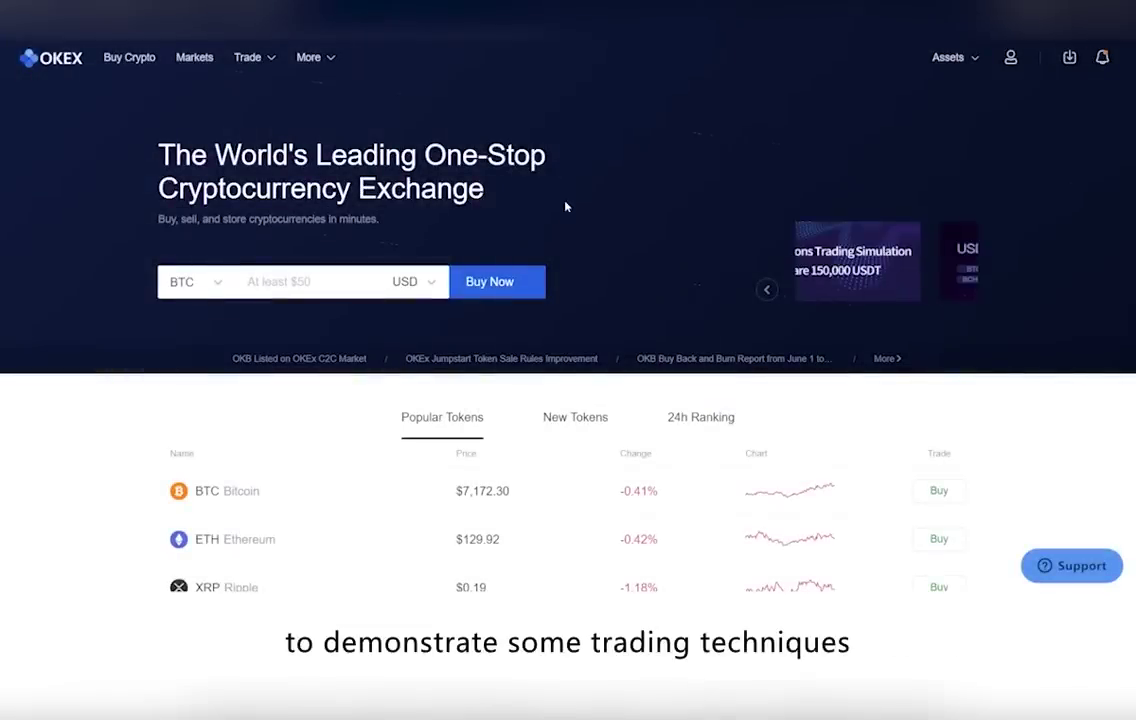
- Go to the coin-margined futures trading page
click(247, 58)
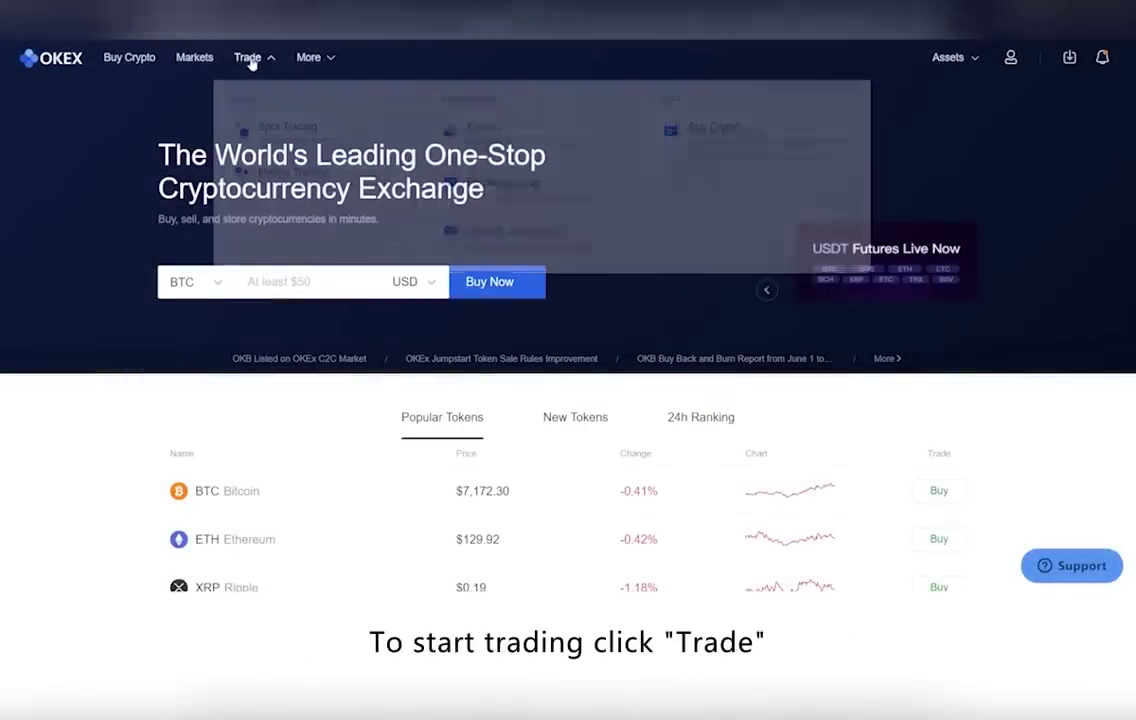
click(484, 125)
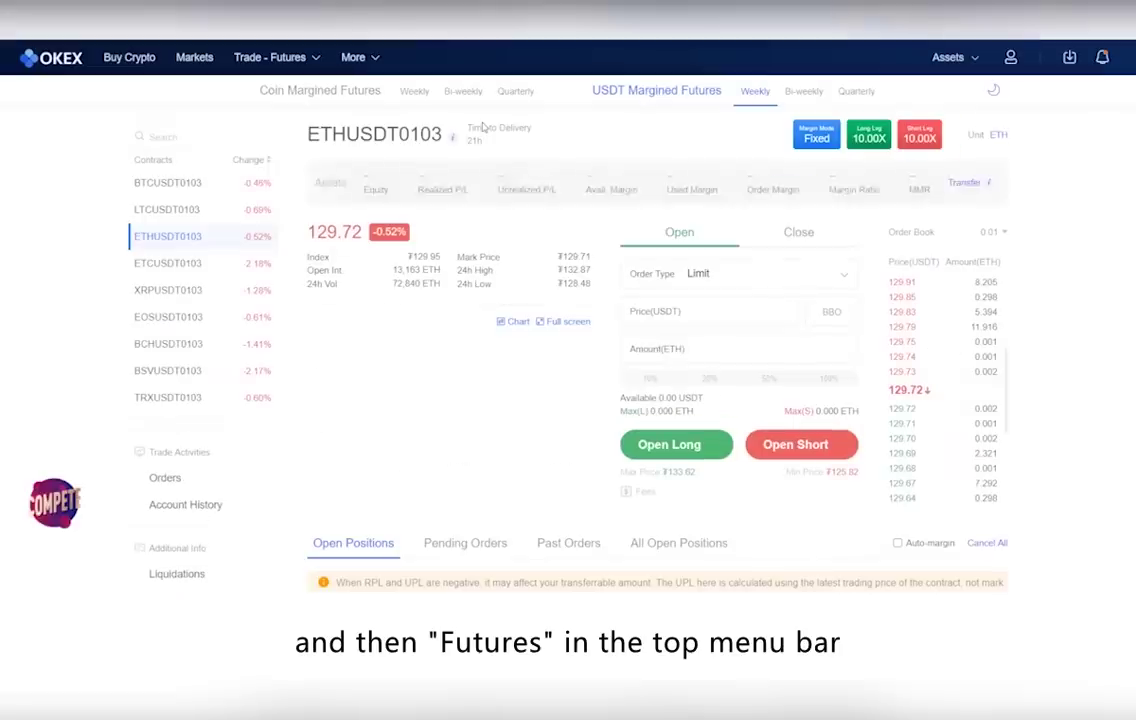
click(343, 92)
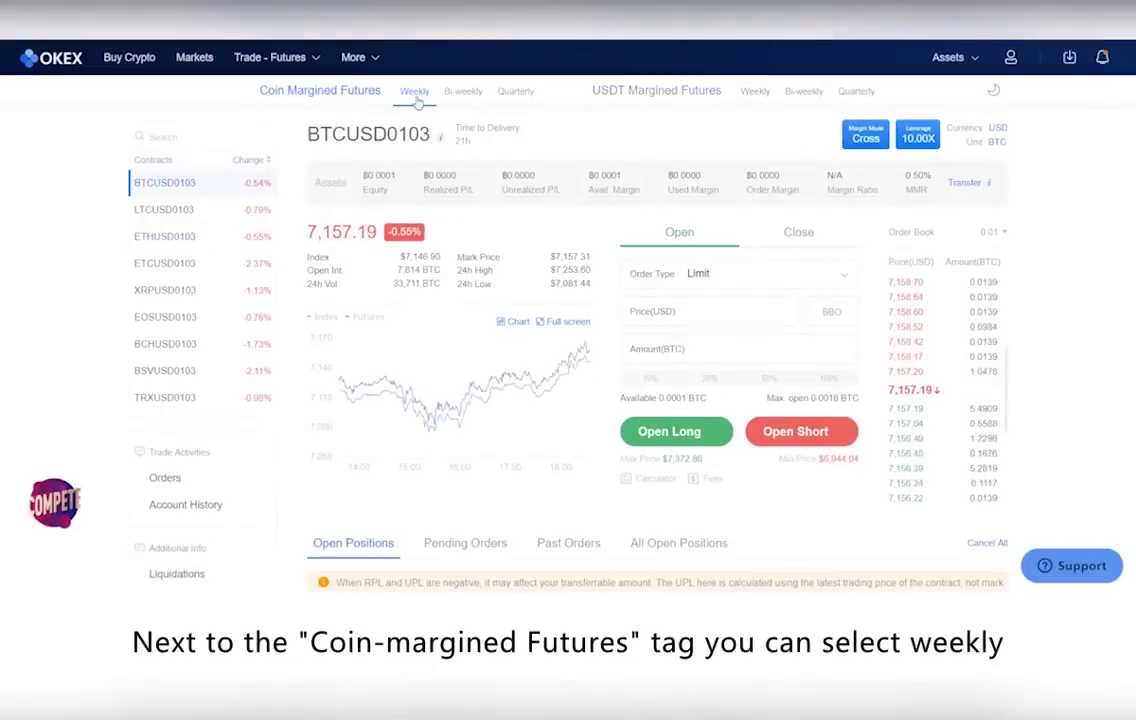
- Preview the bi-weekly and quarterly contracts, then select the weekly BTCUSD0103 contract
click(463, 91)
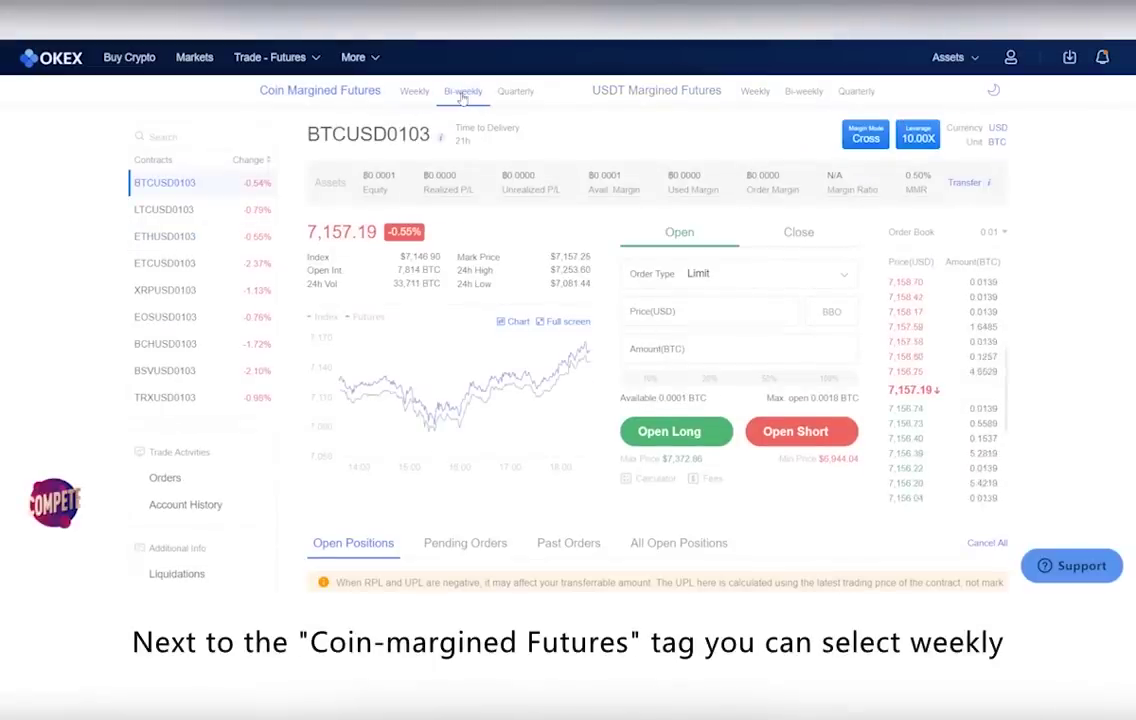
click(527, 97)
click(416, 94)
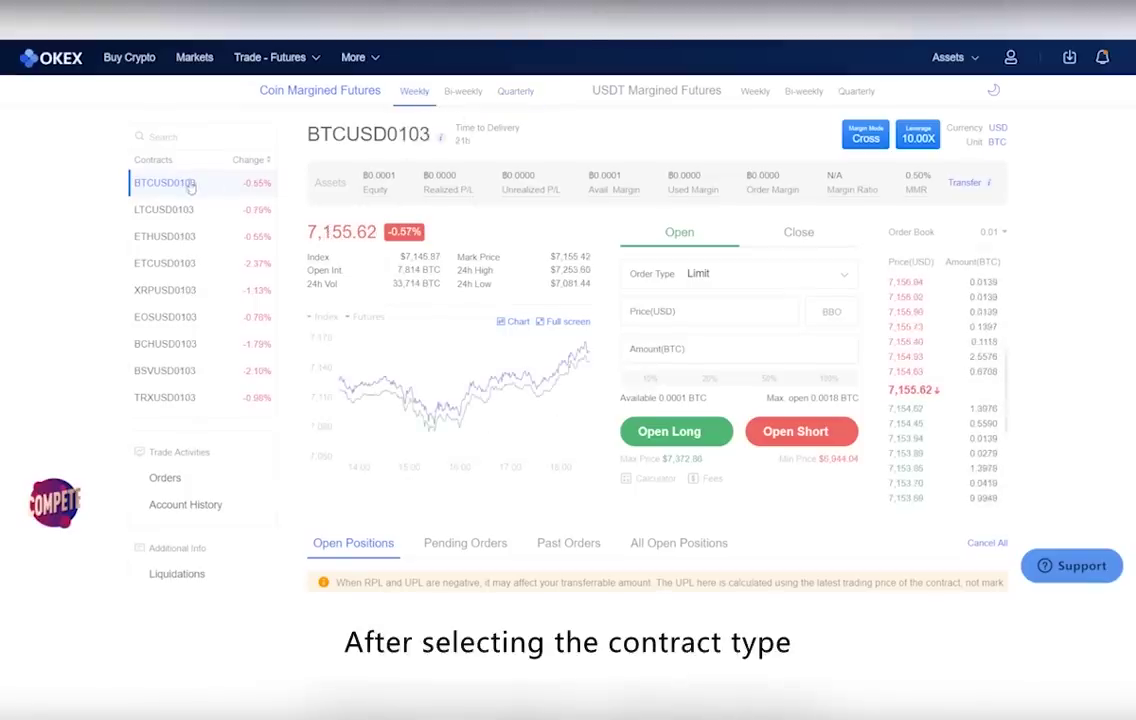
click(205, 212)
click(205, 185)
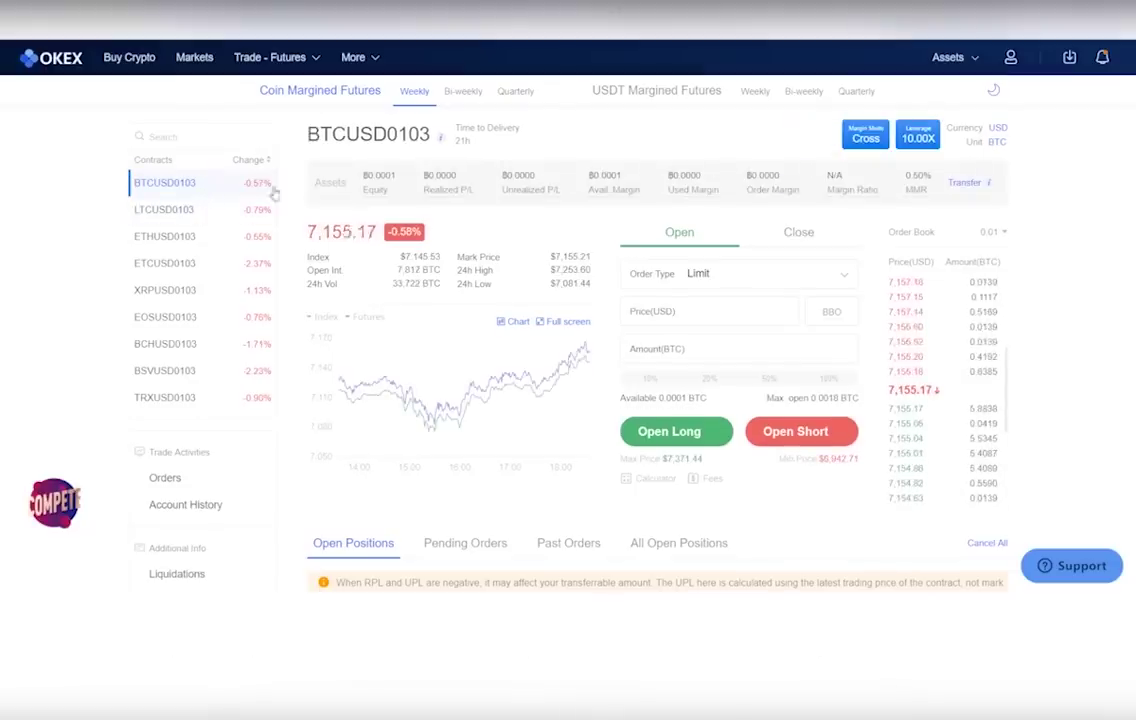
click(962, 184)
click(598, 262)
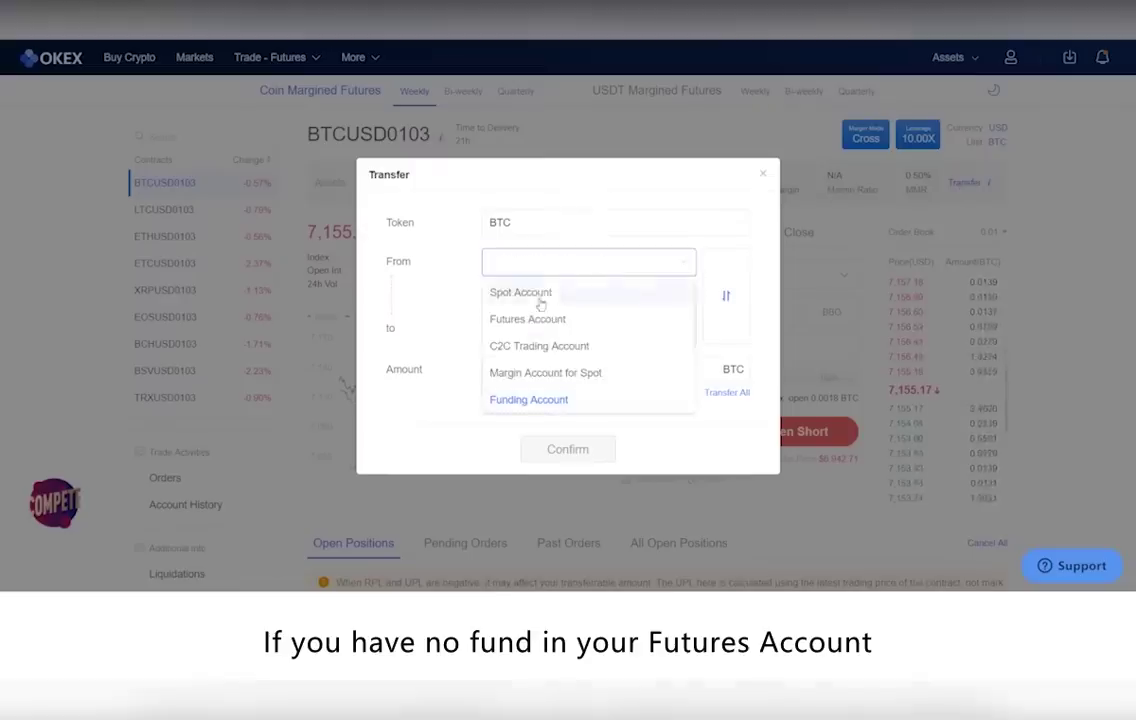
click(545, 291)
click(563, 313)
click(530, 330)
click(762, 174)
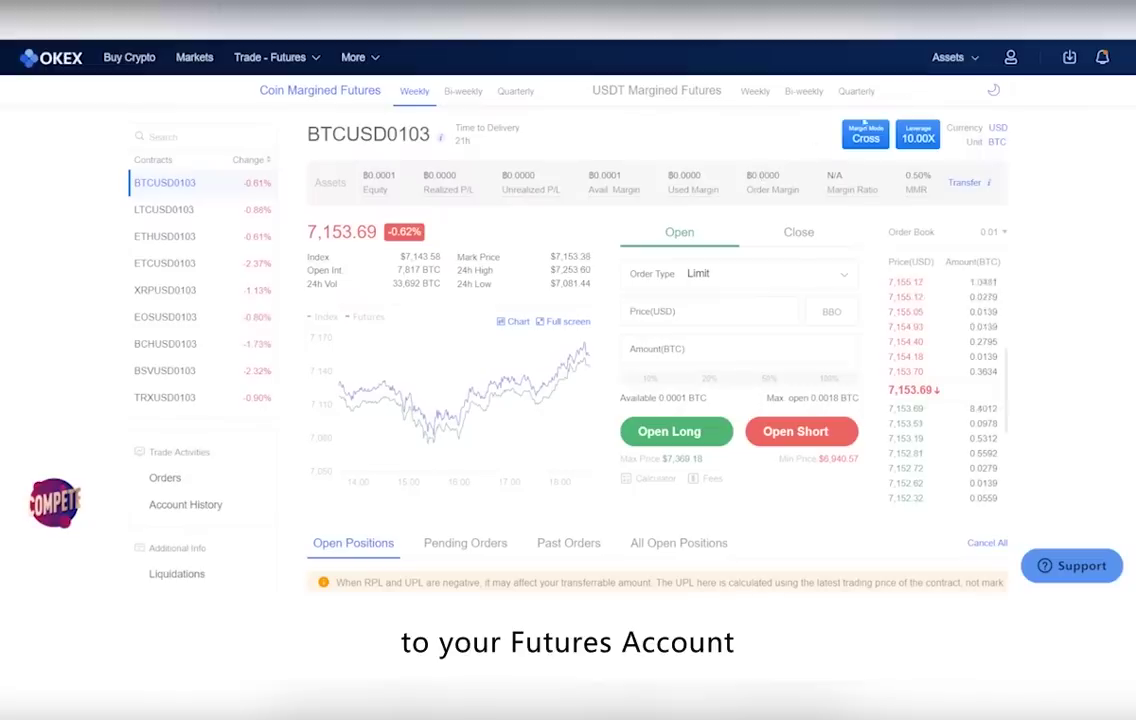
mouse_move(948, 60)
click(943, 208)
click(500, 207)
click(510, 250)
click(505, 296)
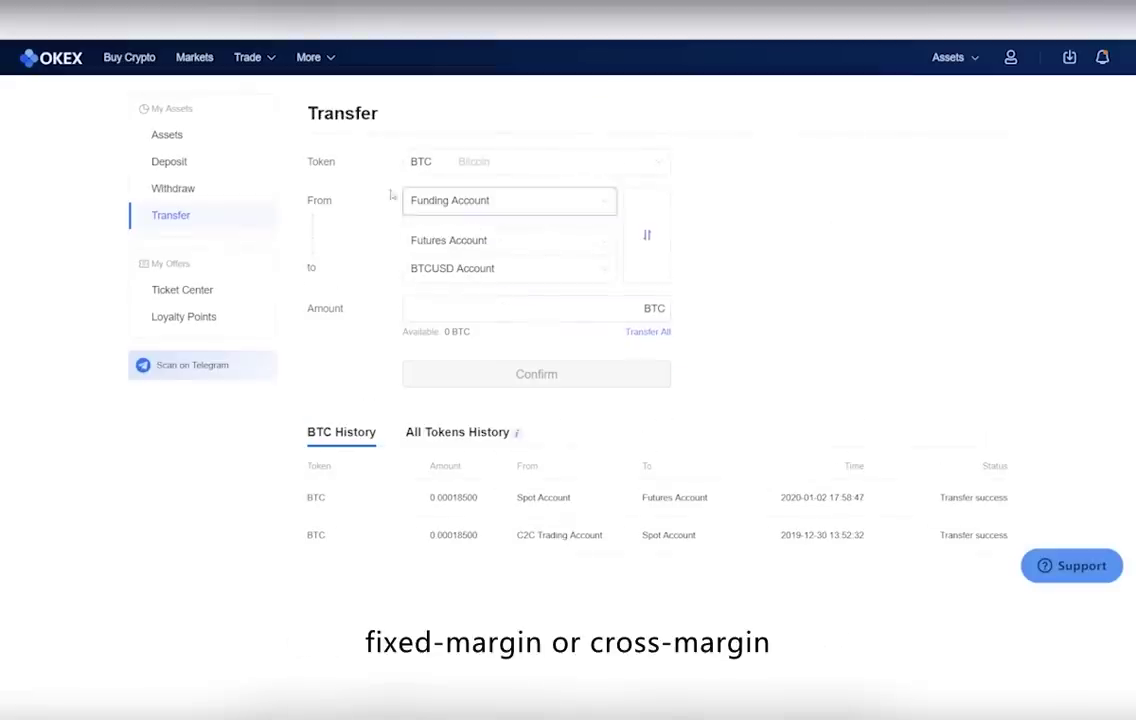
mouse_move(247, 57)
click(482, 122)
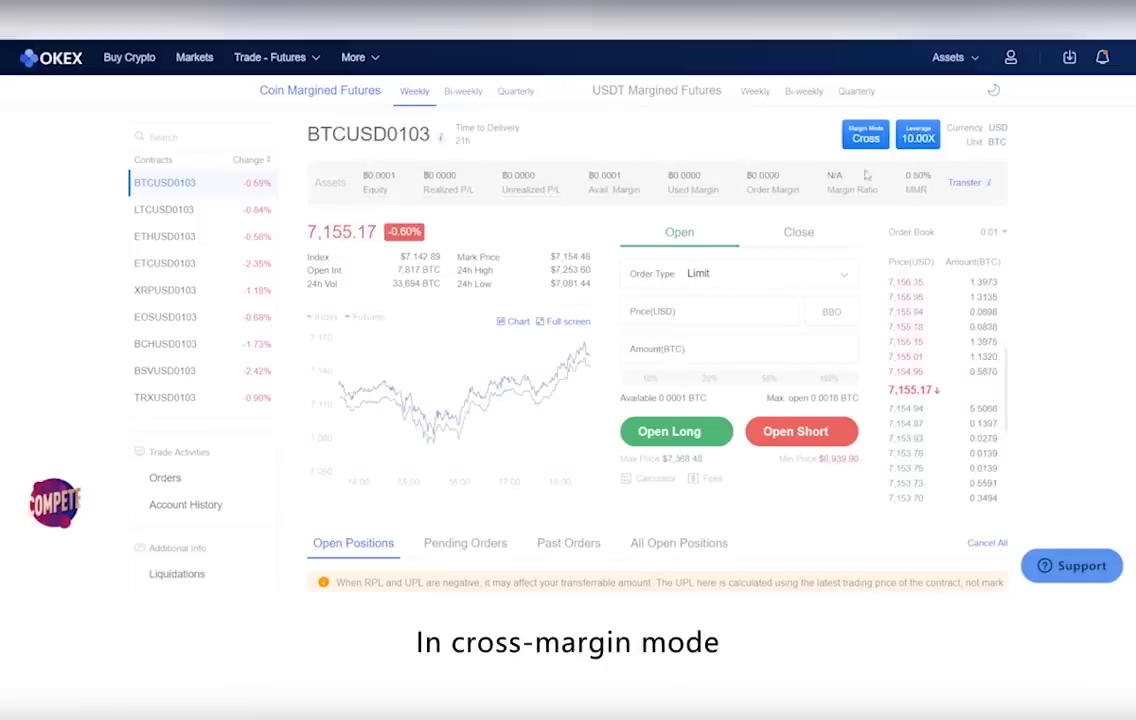
- Set the BTCUSD0103 margin mode to Cross
click(866, 137)
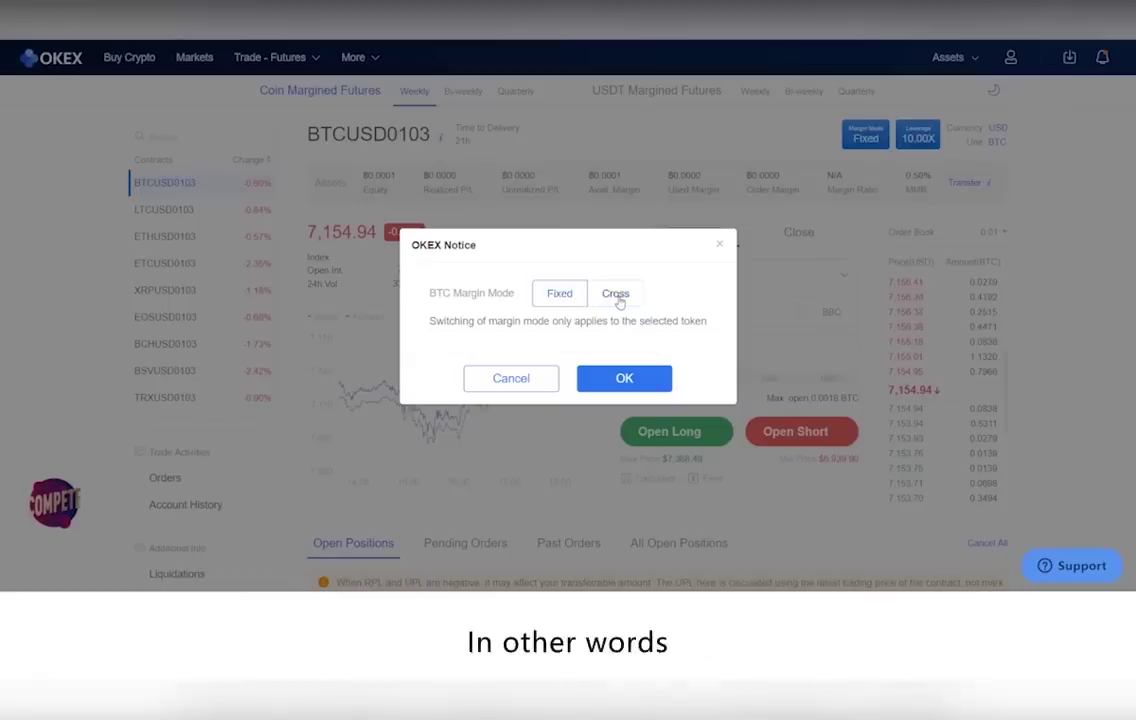
click(617, 296)
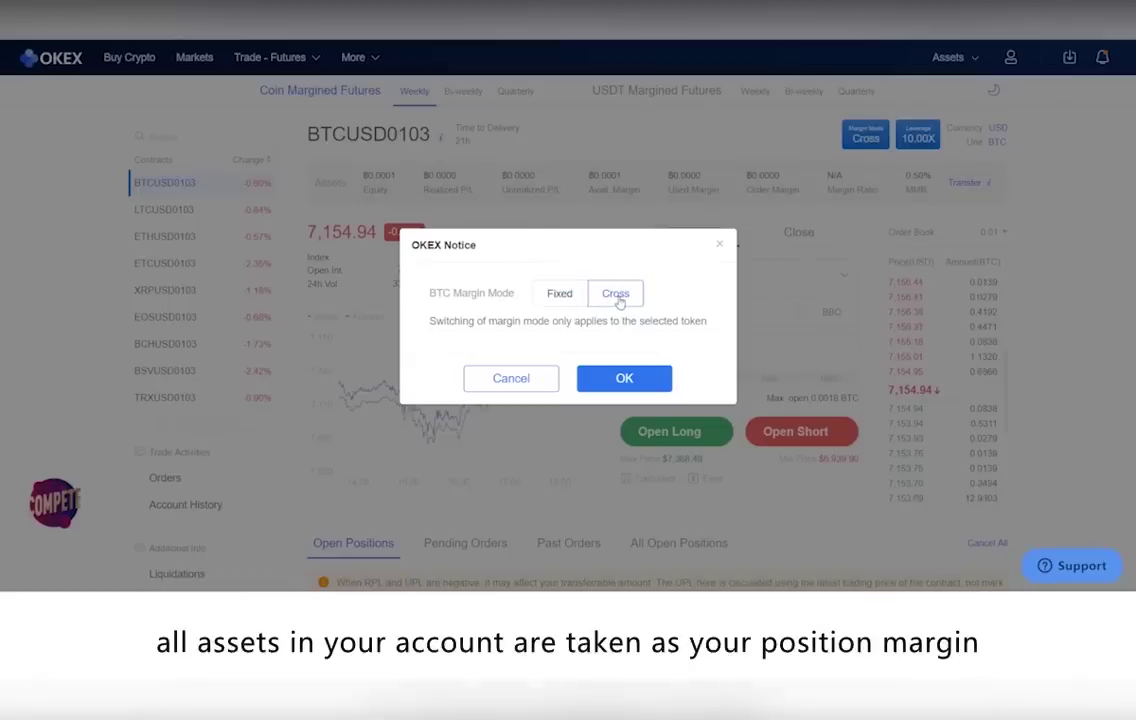
click(583, 303)
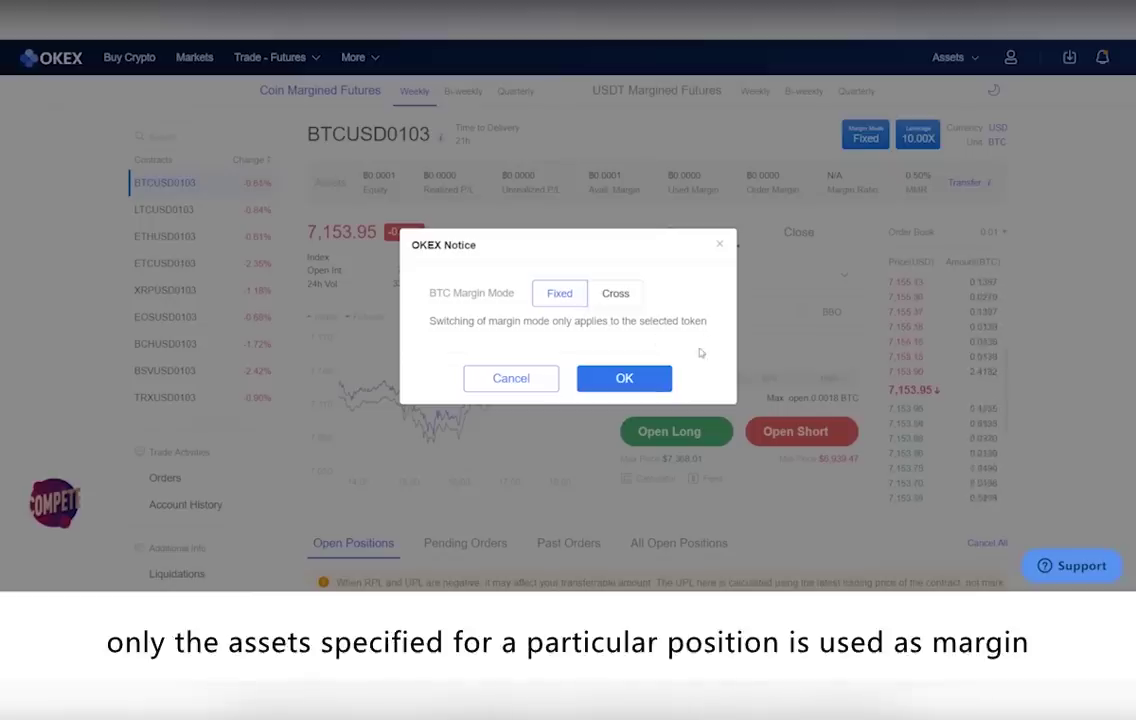
click(615, 294)
click(624, 378)
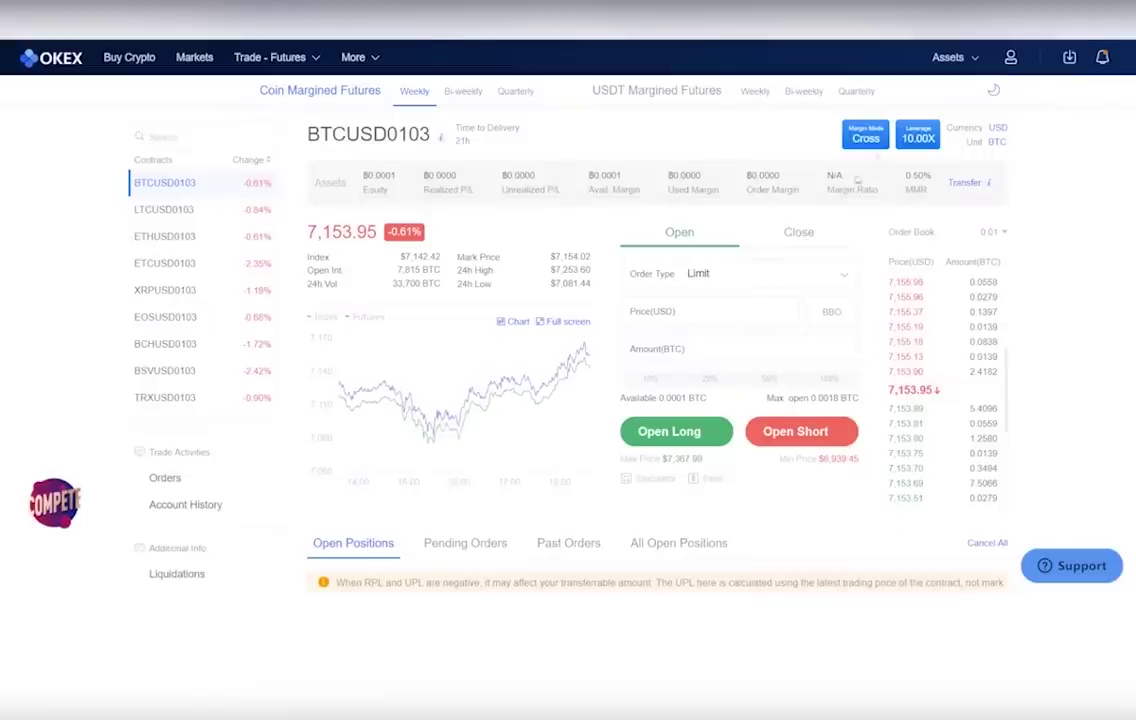
- Raise the BTCUSD0103 leverage from 10.00X to 20.00X
click(905, 142)
drag(443, 314, 714, 326)
click(475, 314)
click(624, 451)
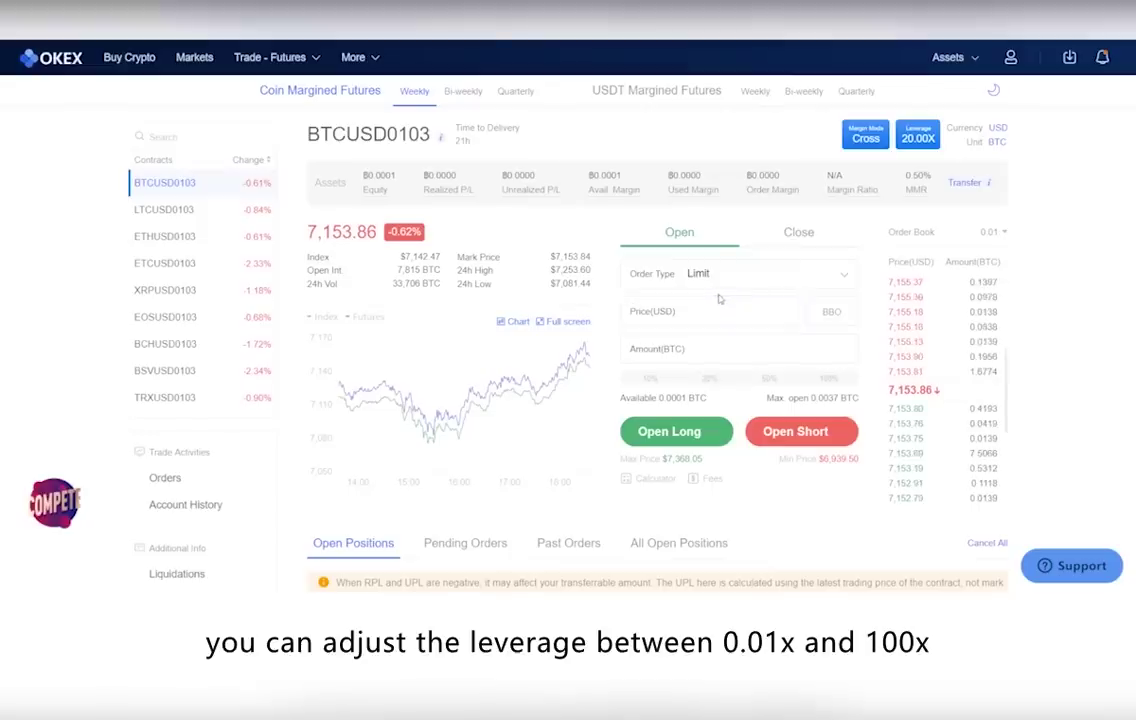
click(999, 133)
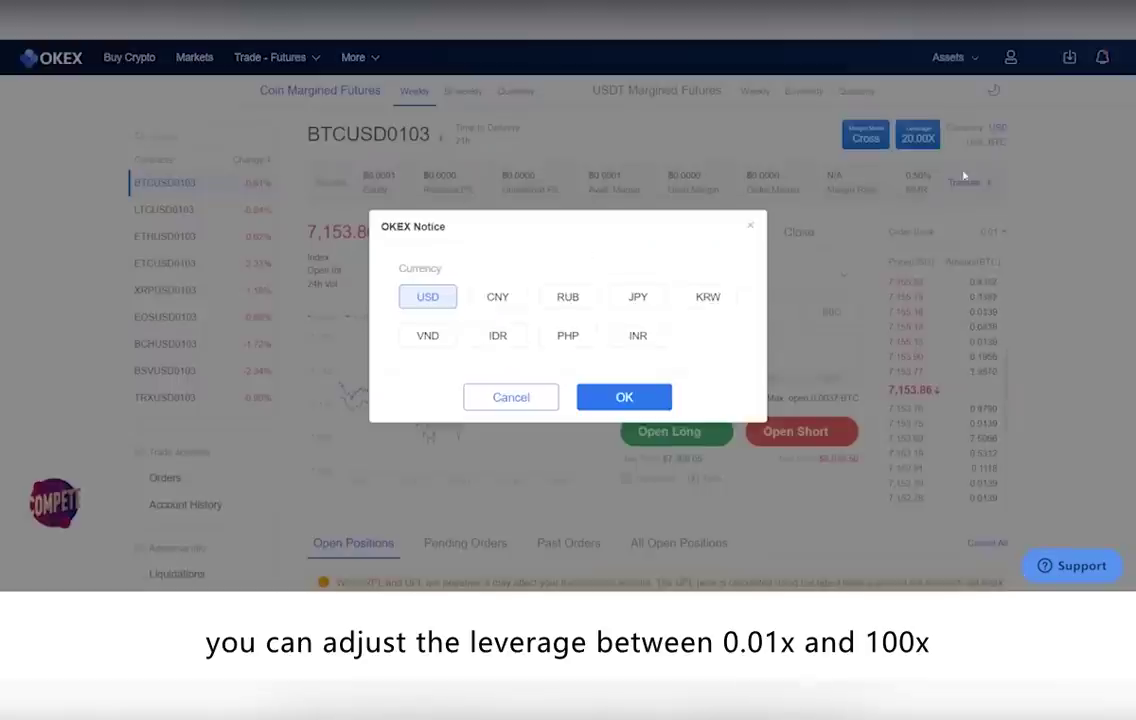
- Keep USD as the quote currency after trying CNY and RUB
click(505, 298)
click(566, 298)
click(430, 297)
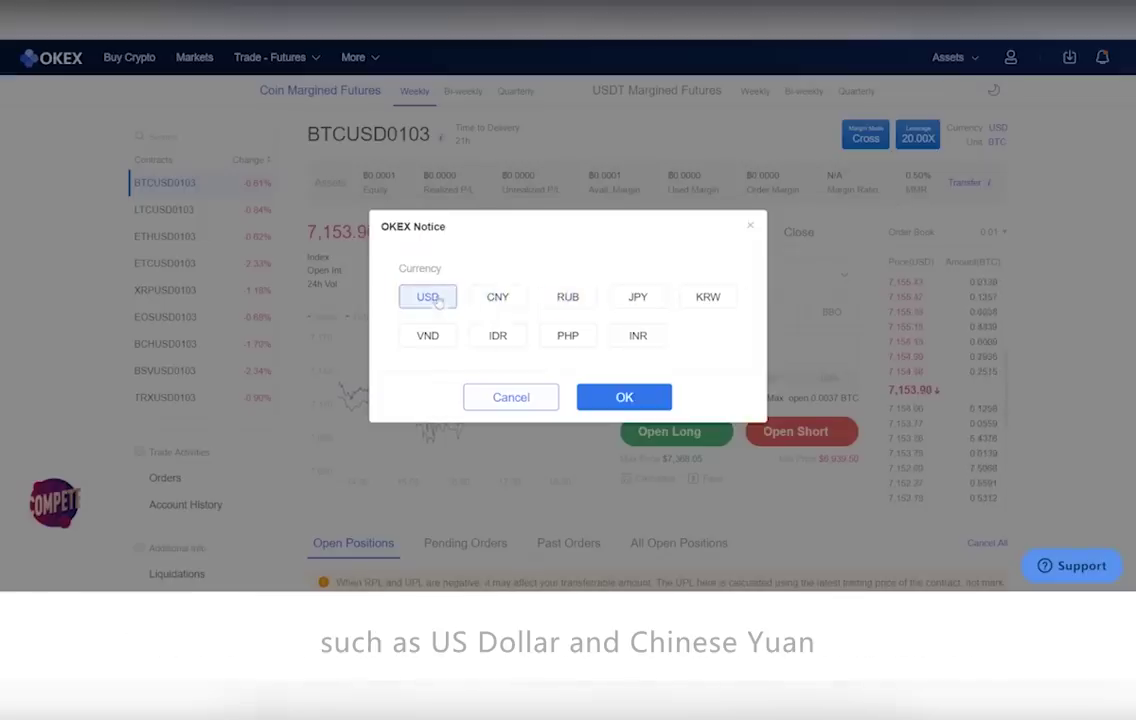
click(624, 397)
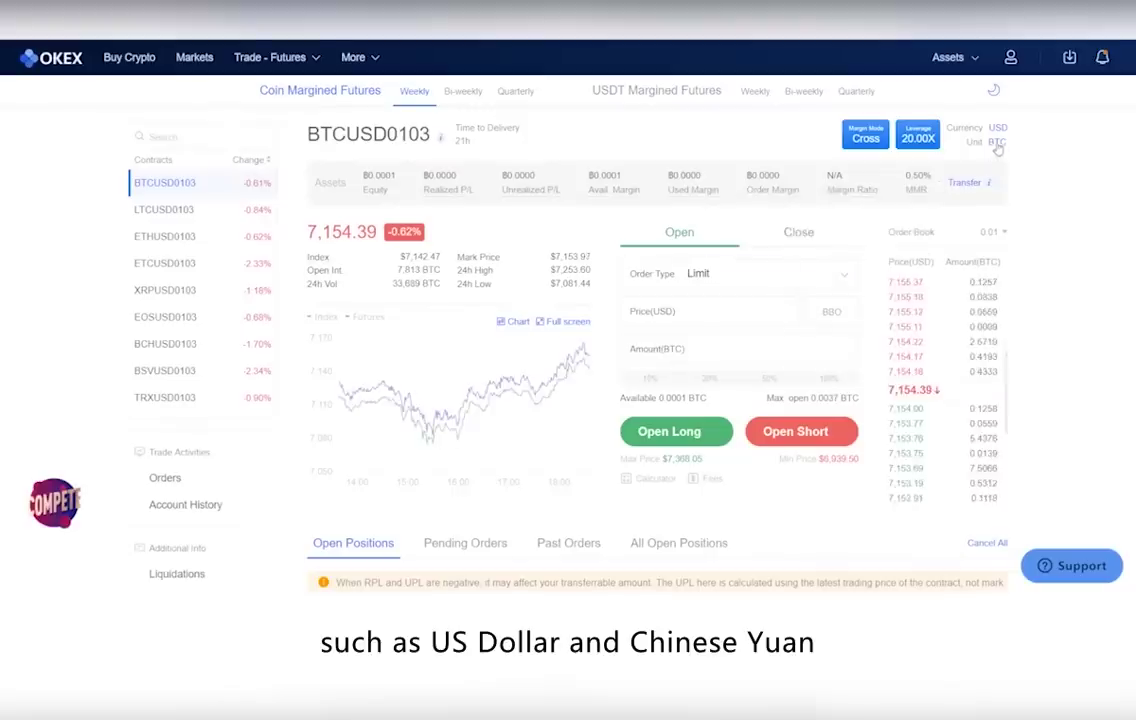
- Change the amount unit from BTC to contracts (Cont)
click(997, 143)
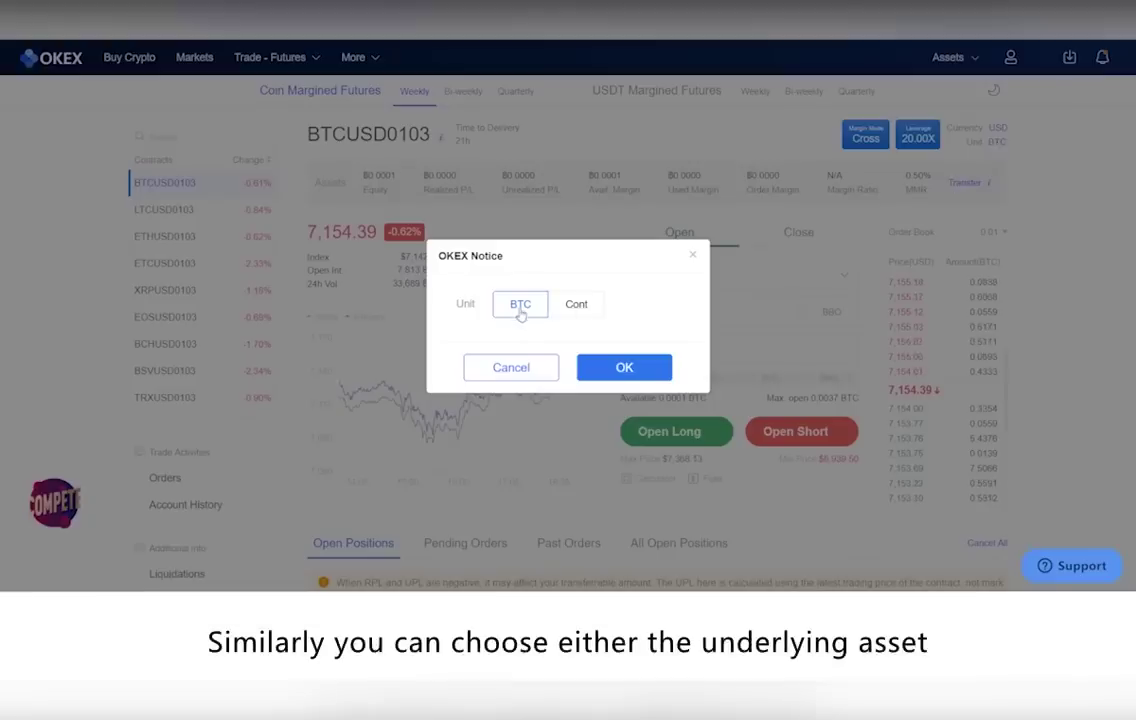
click(584, 317)
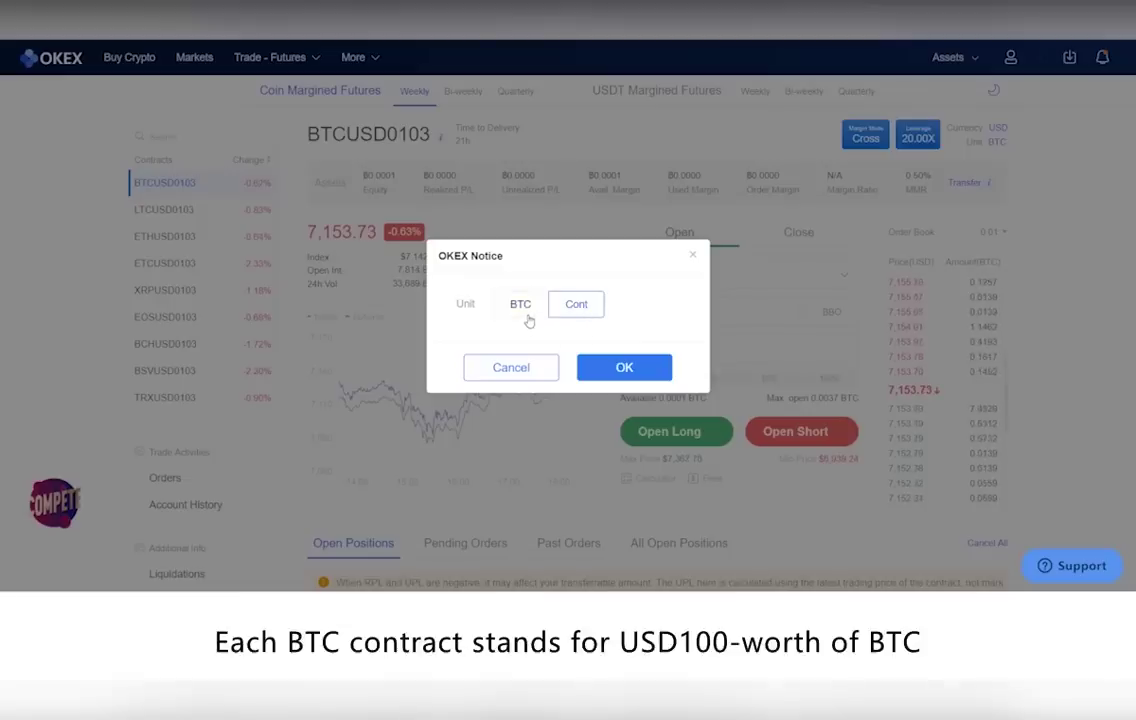
click(535, 318)
click(579, 309)
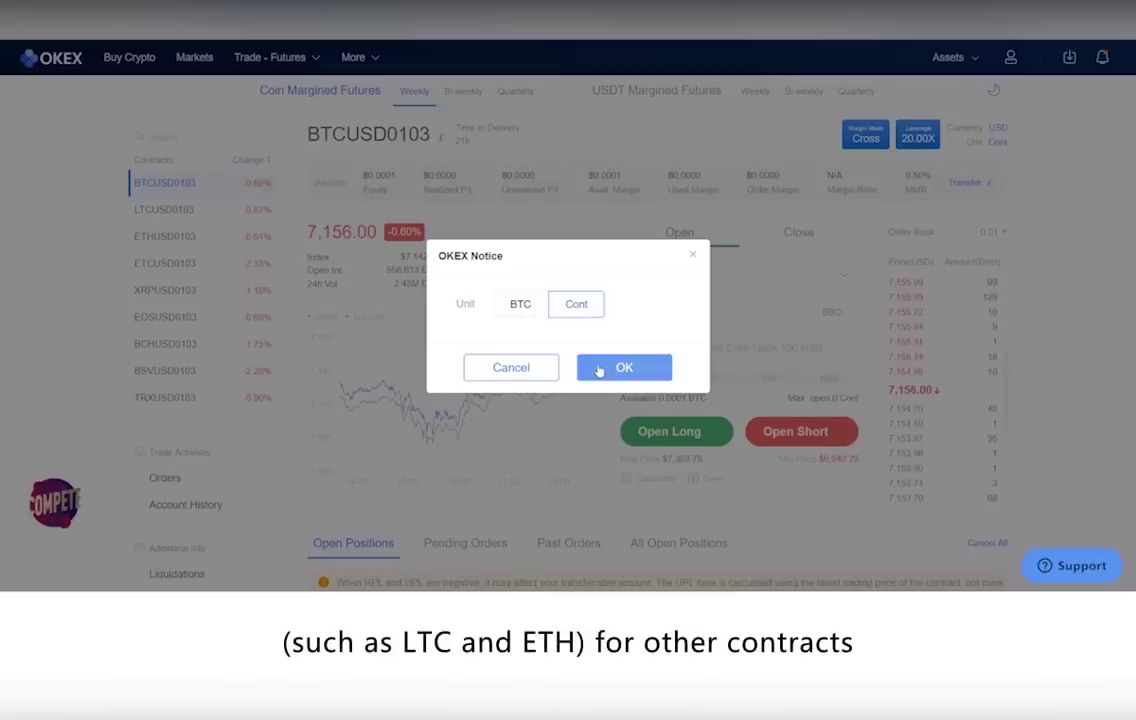
click(599, 369)
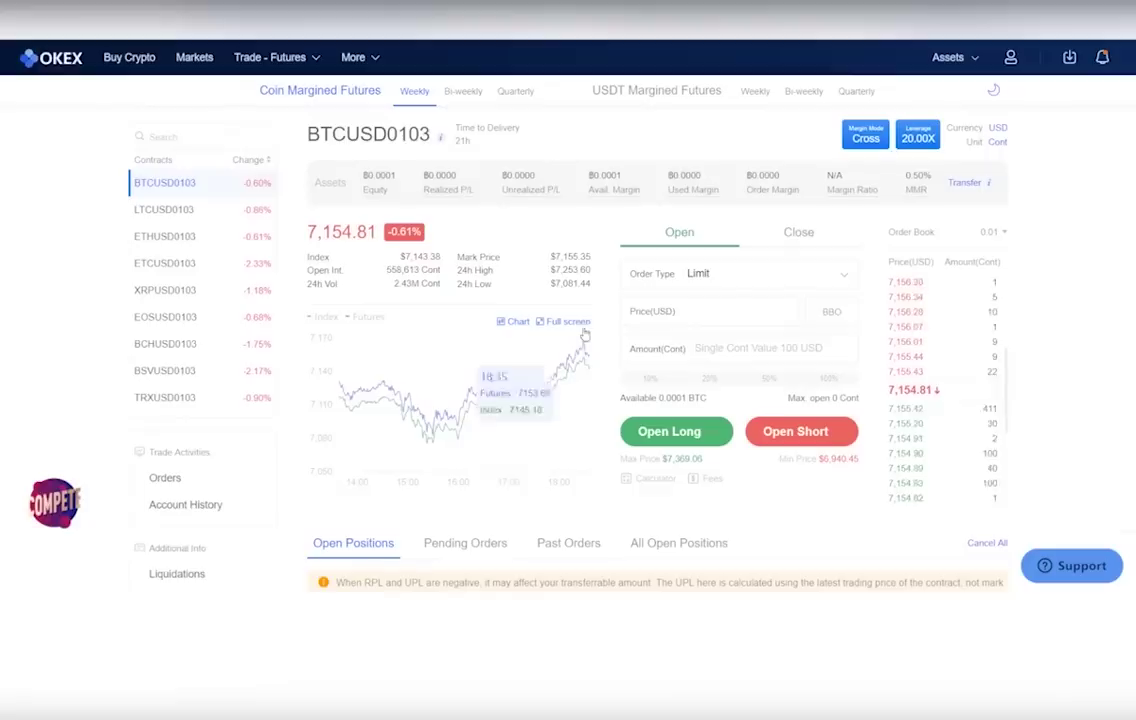
mouse_move(381, 195)
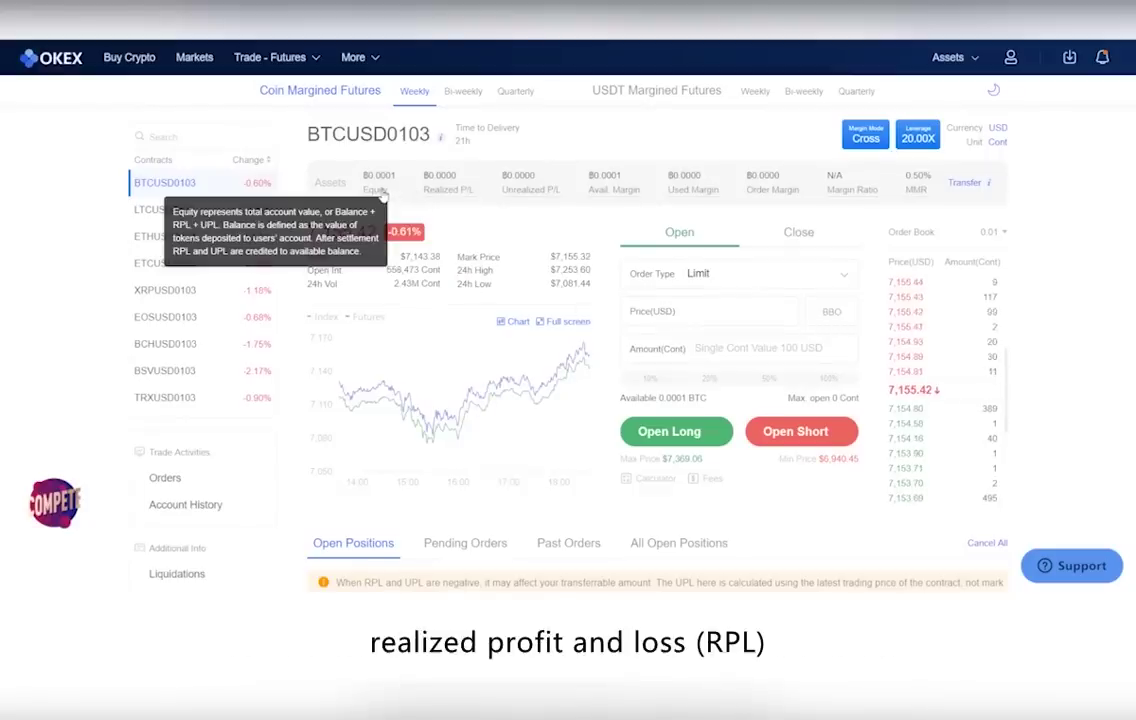
mouse_move(626, 197)
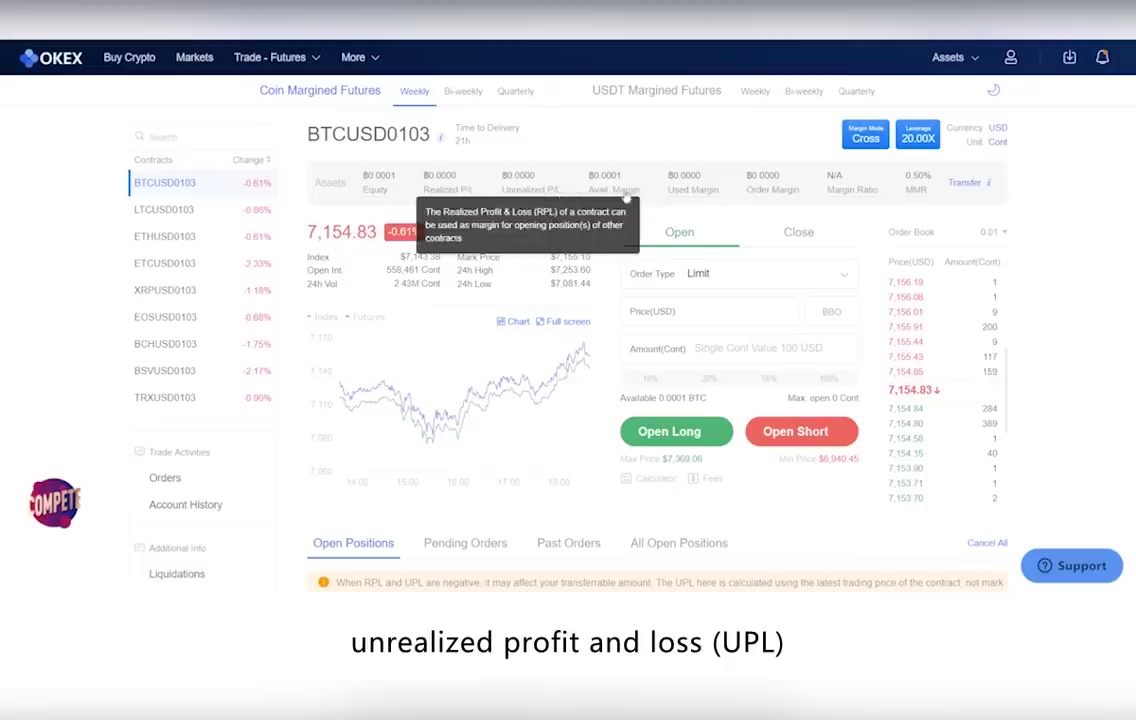
mouse_move(843, 197)
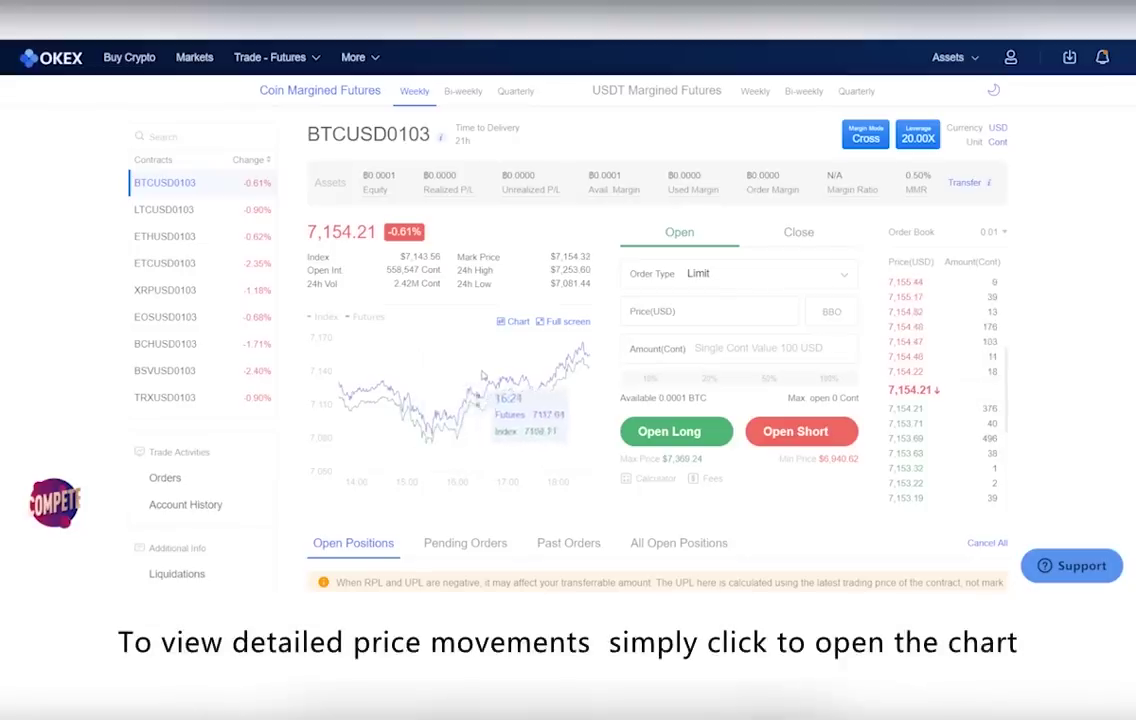
- Preview the BTCUSD price chart, then show BTCUSD0103 in the dark full-screen trading view
click(516, 321)
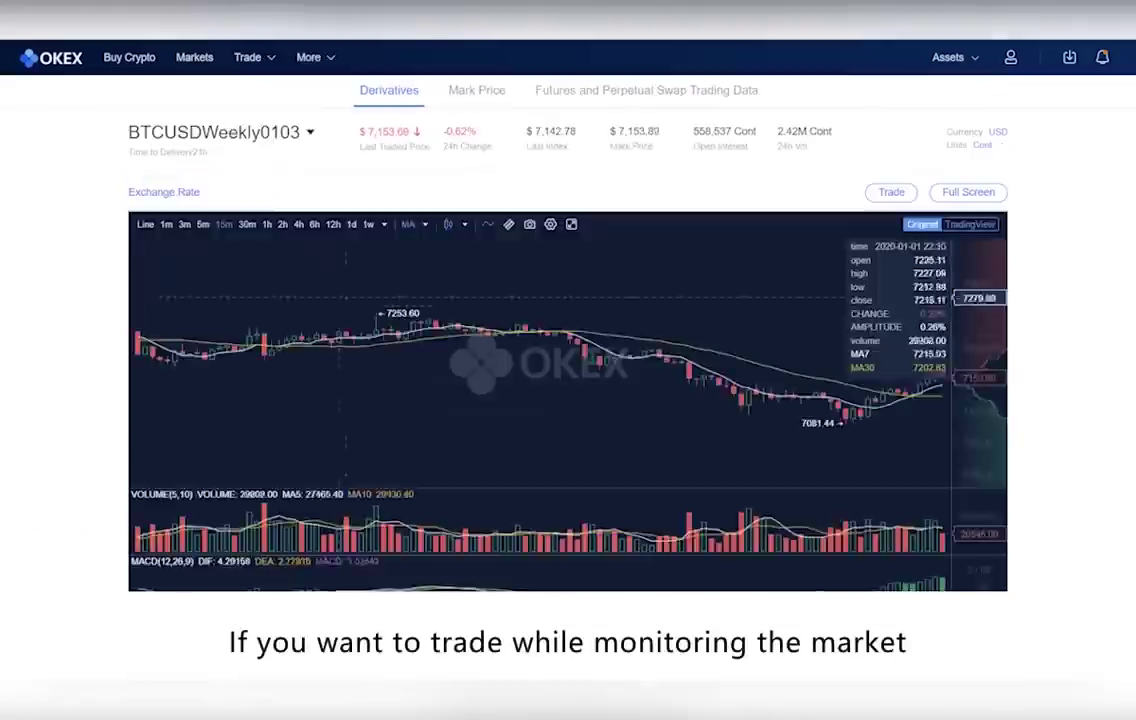
scroll(568, 400, down, 2)
click(888, 73)
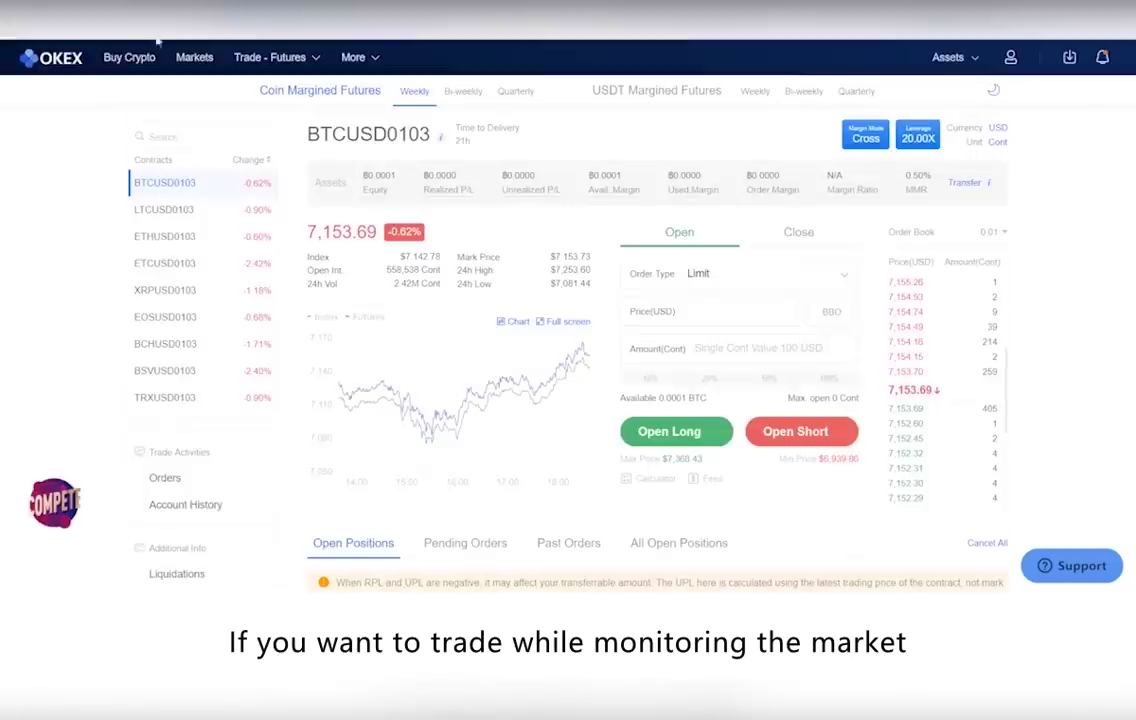
click(566, 321)
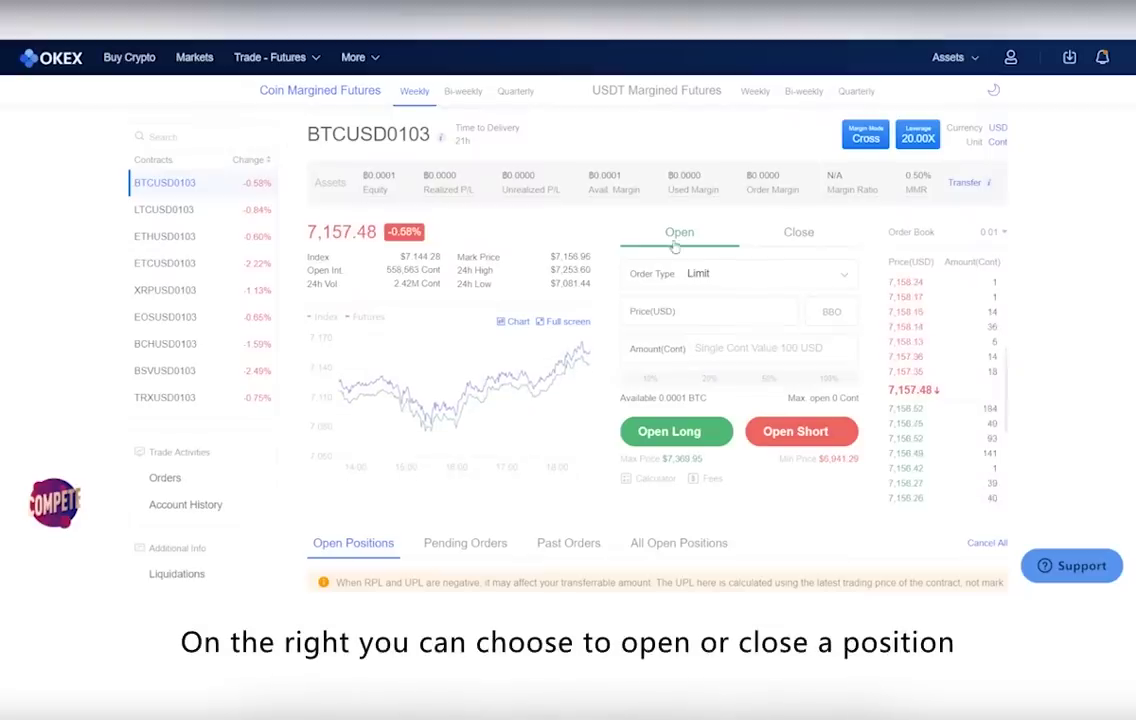
- Choose BBO pricing, take 7,158.19 from the order book, and show the Close side
click(799, 232)
click(680, 232)
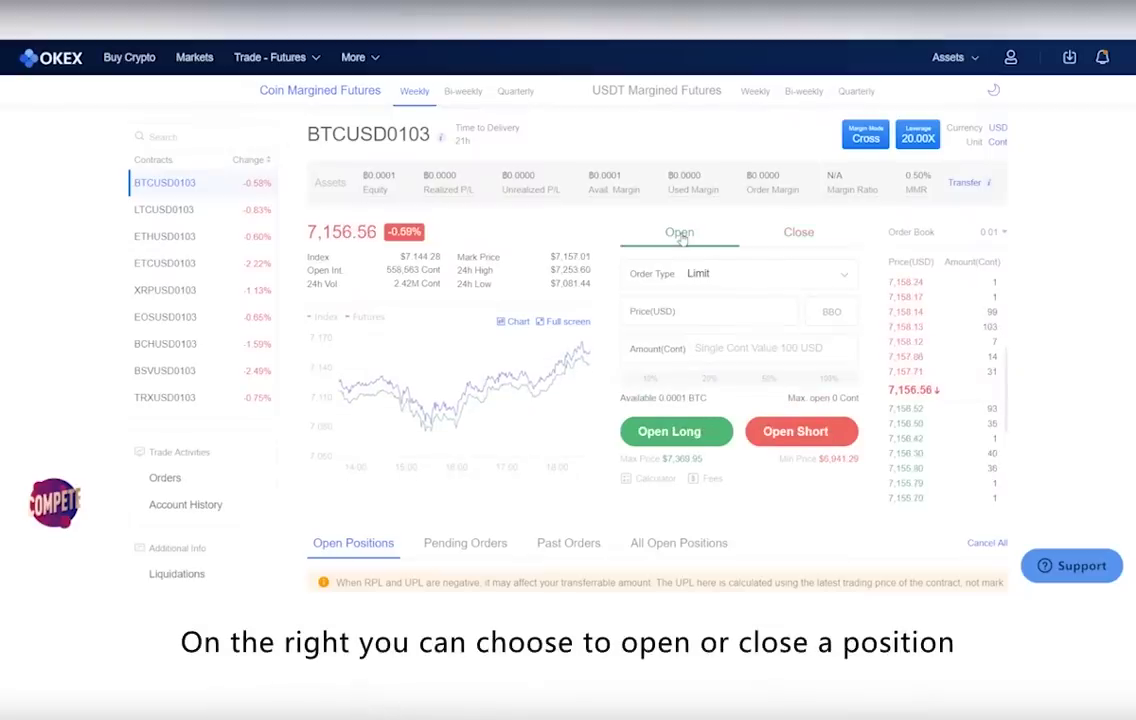
click(714, 276)
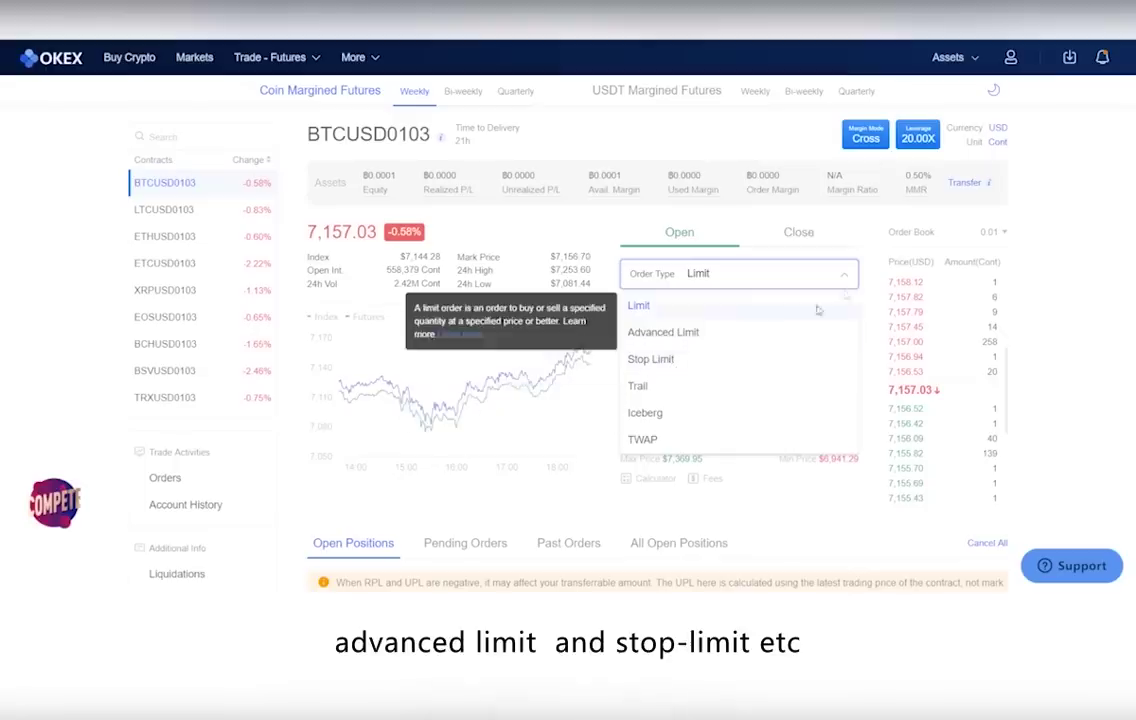
click(847, 278)
click(850, 318)
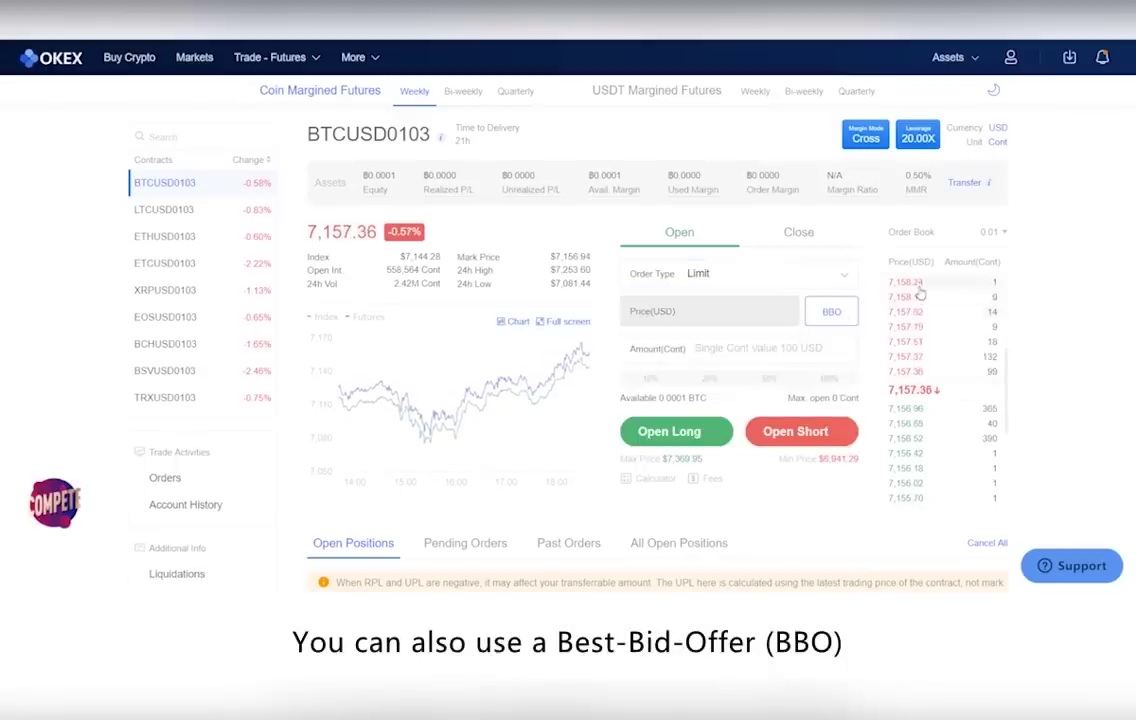
click(919, 299)
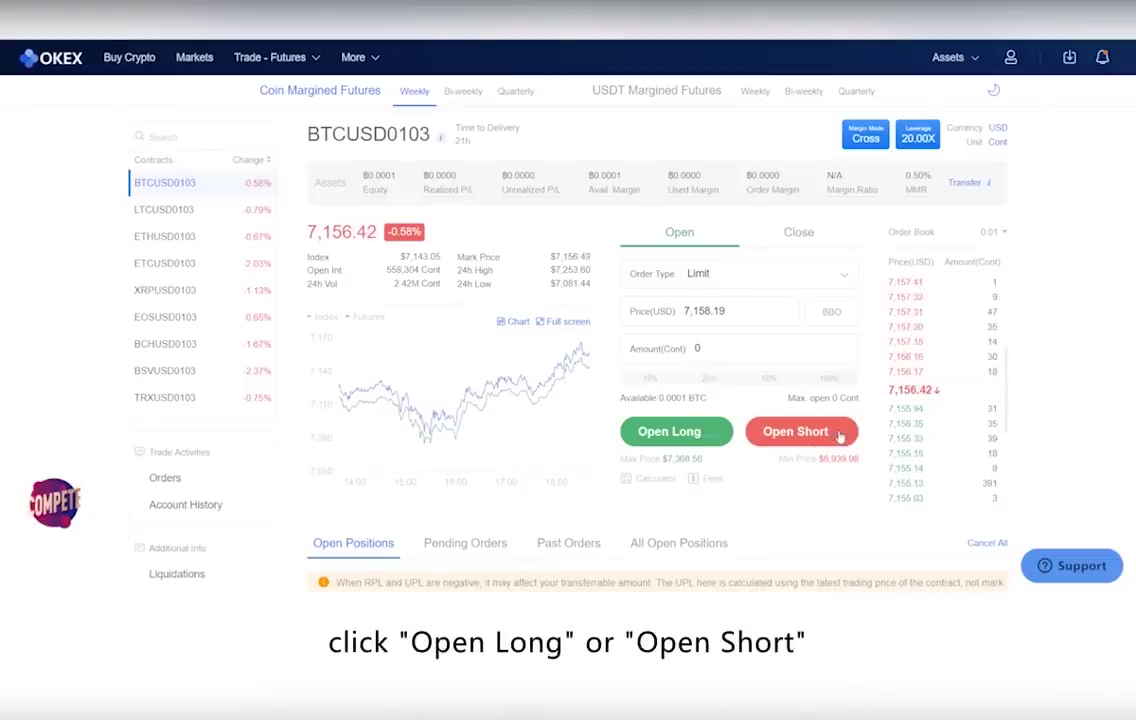
click(799, 231)
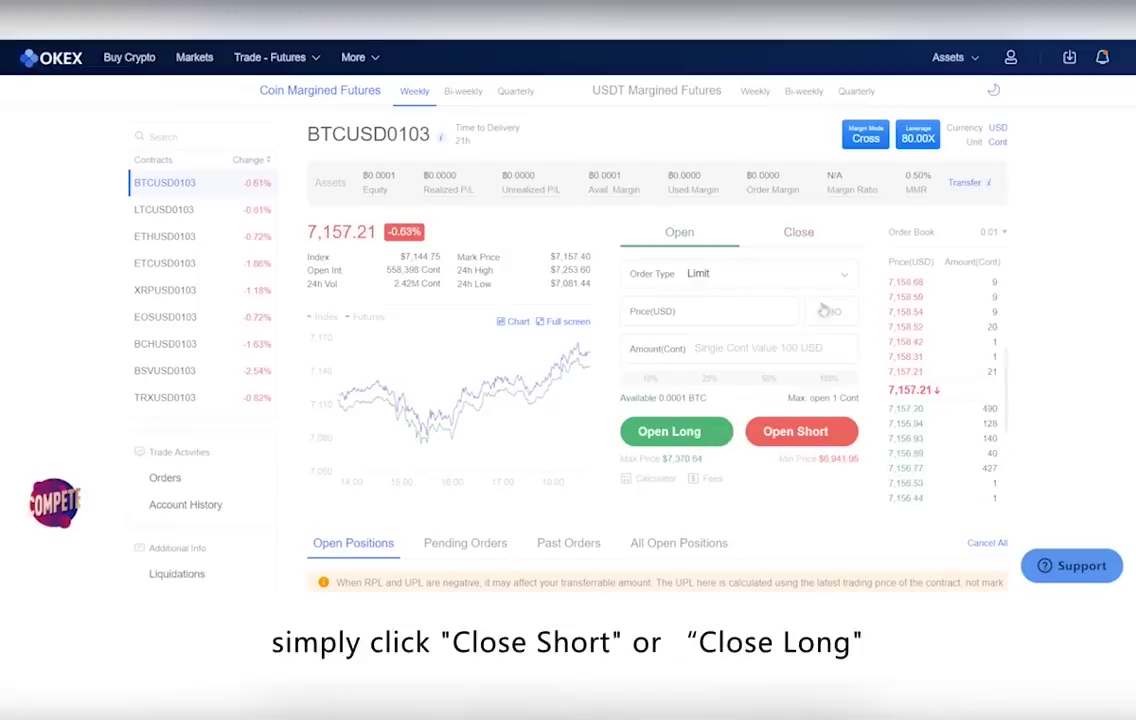
- Place a 1-contract Open Long order at 7150 and view it under Open Positions
click(713, 310)
text(7,150)
click(724, 352)
text(1)
click(690, 431)
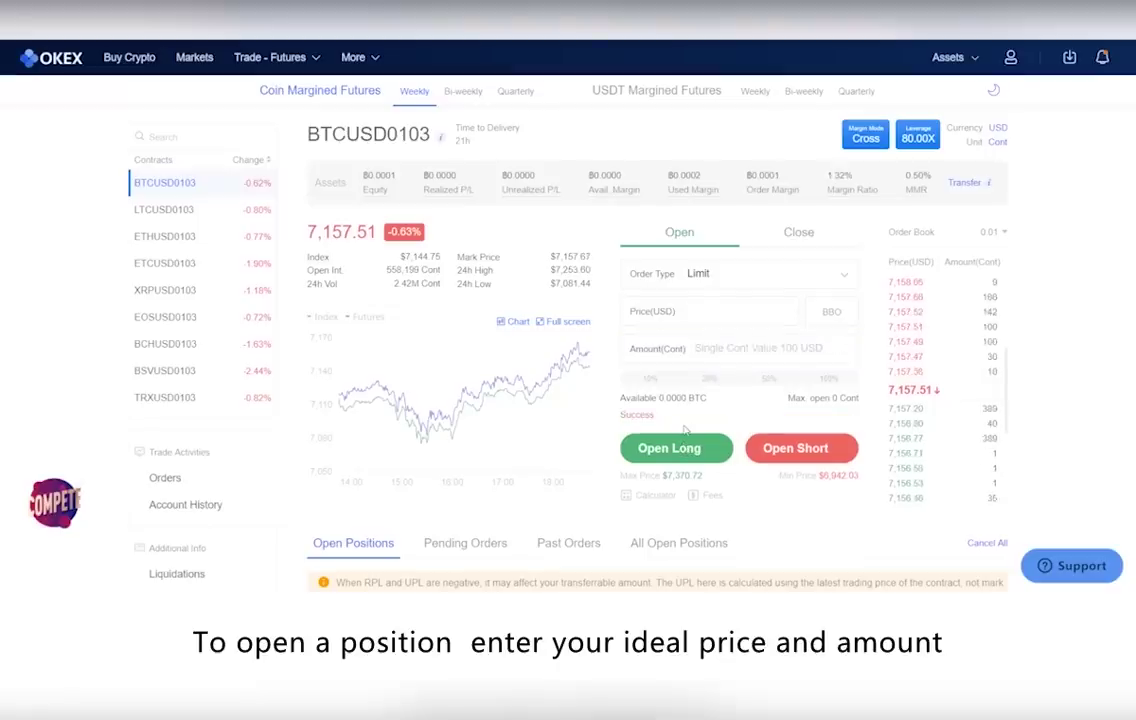
scroll(690, 420, down, 2)
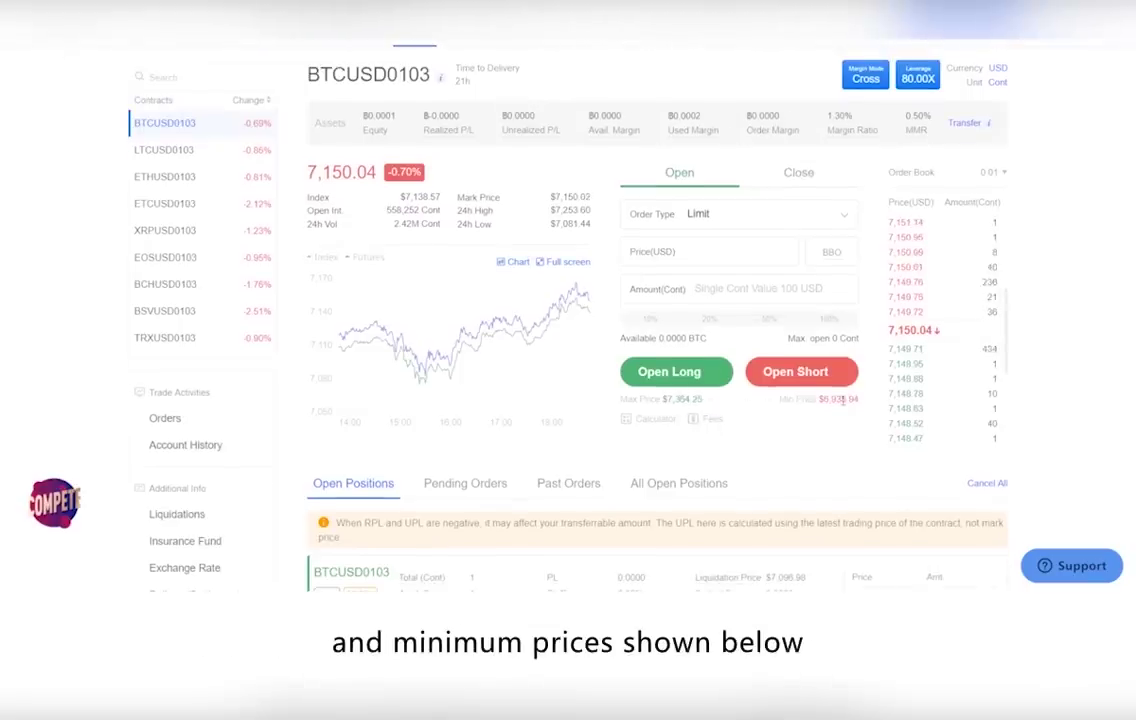
scroll(835, 405, down, 3)
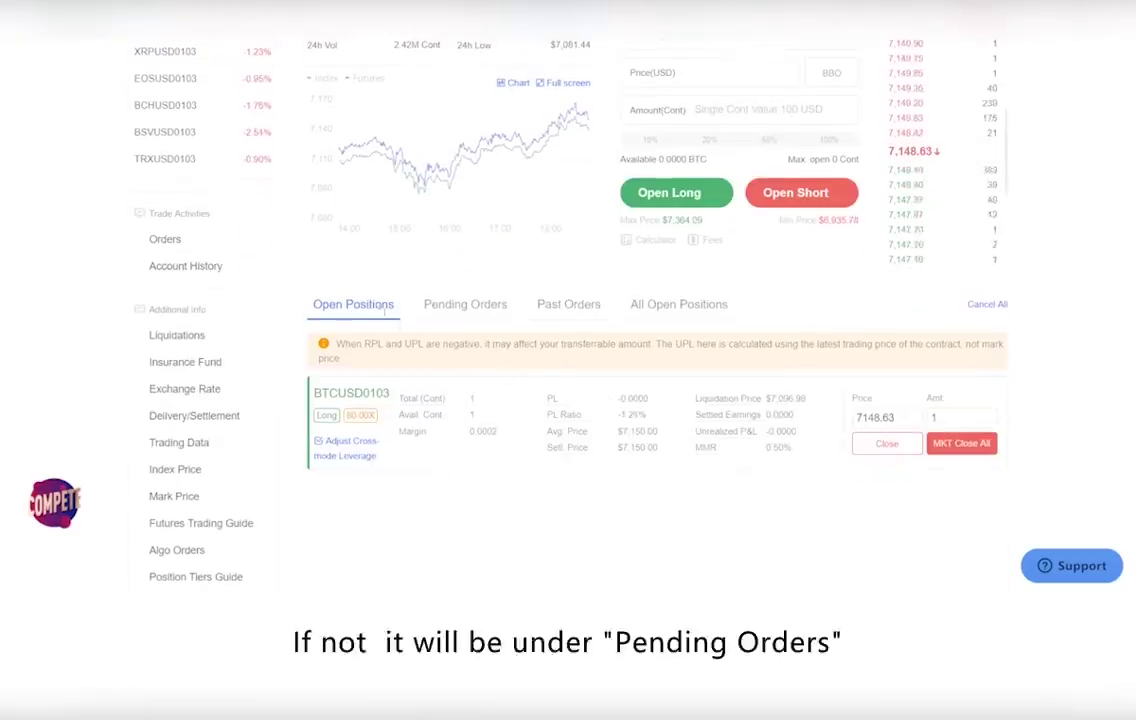
scroll(384, 311, down, 2)
click(479, 134)
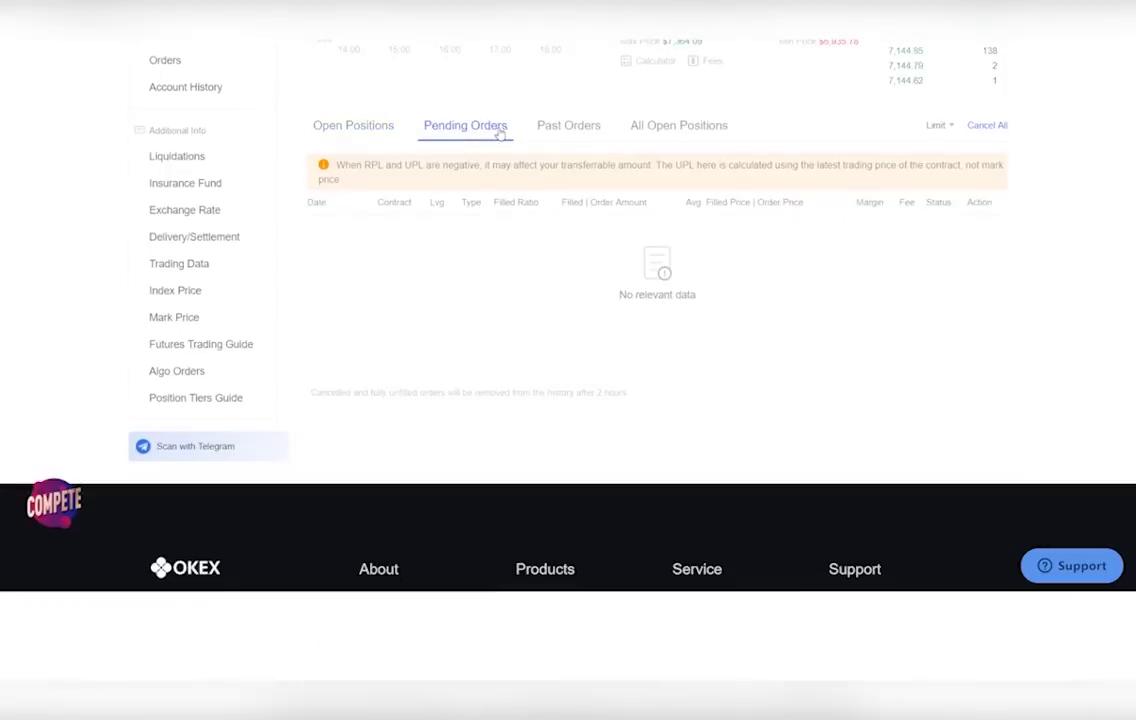
click(561, 134)
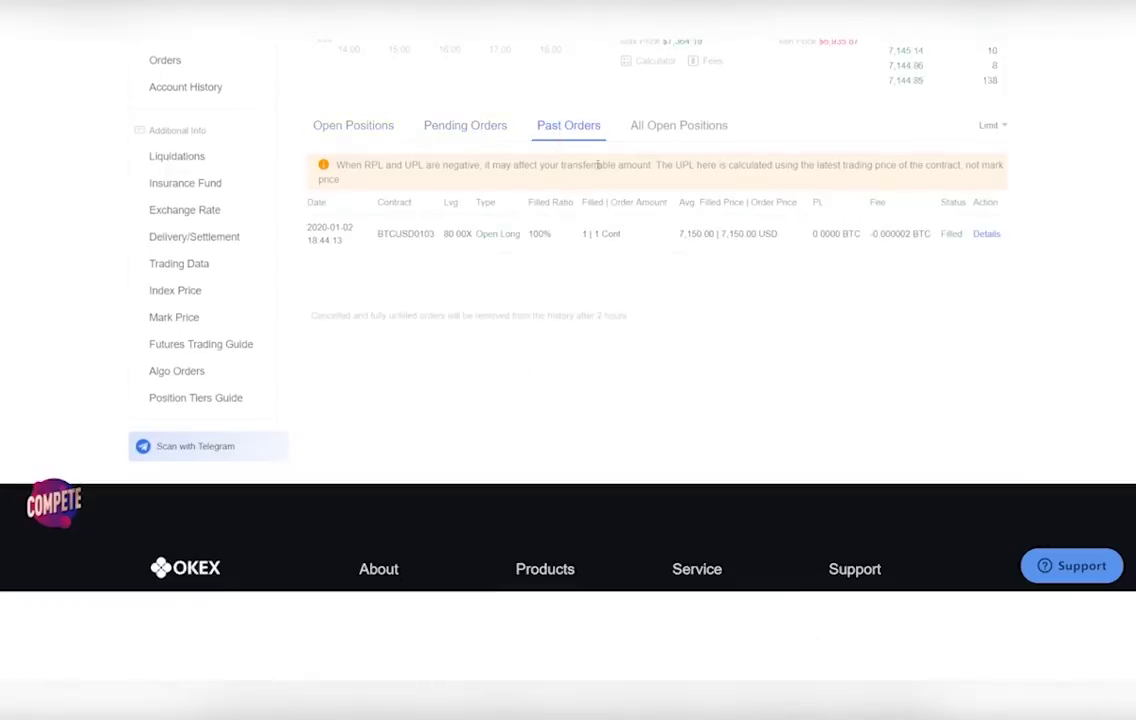
click(677, 130)
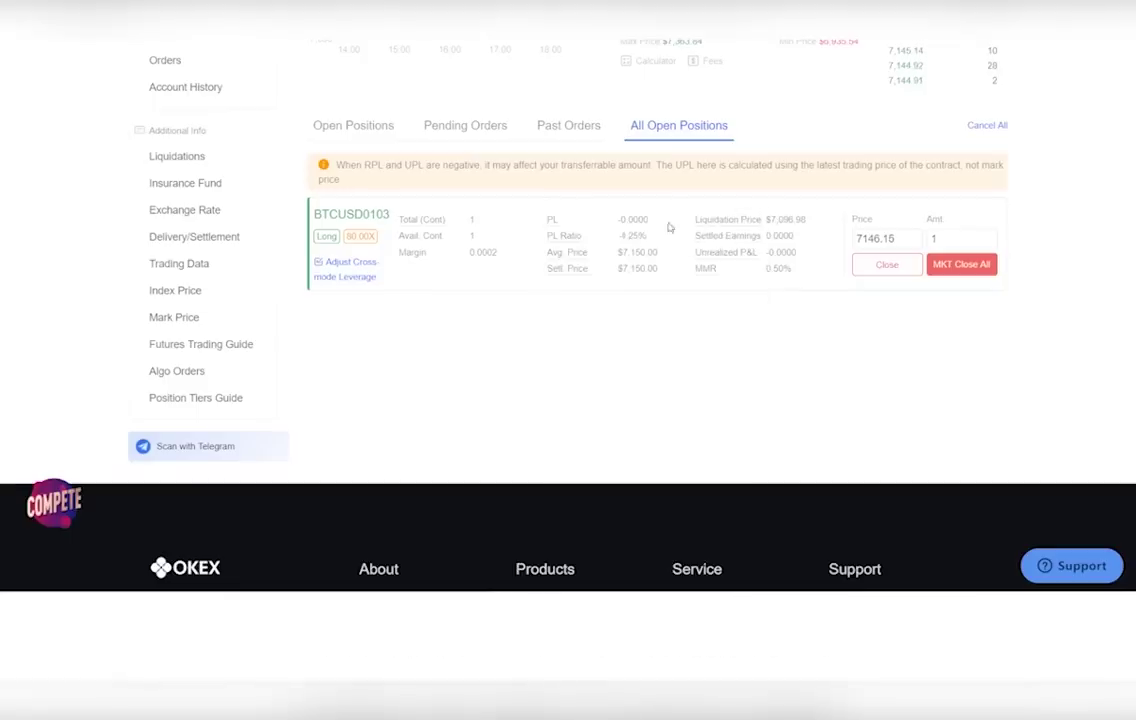
click(376, 132)
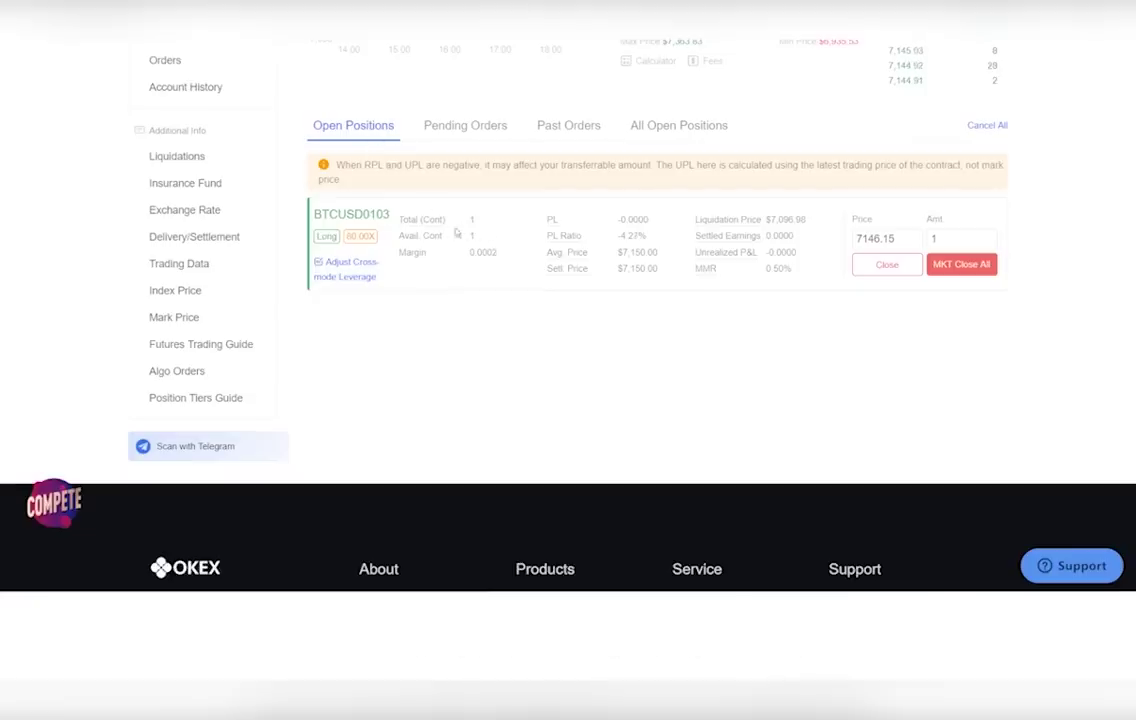
mouse_move(437, 227)
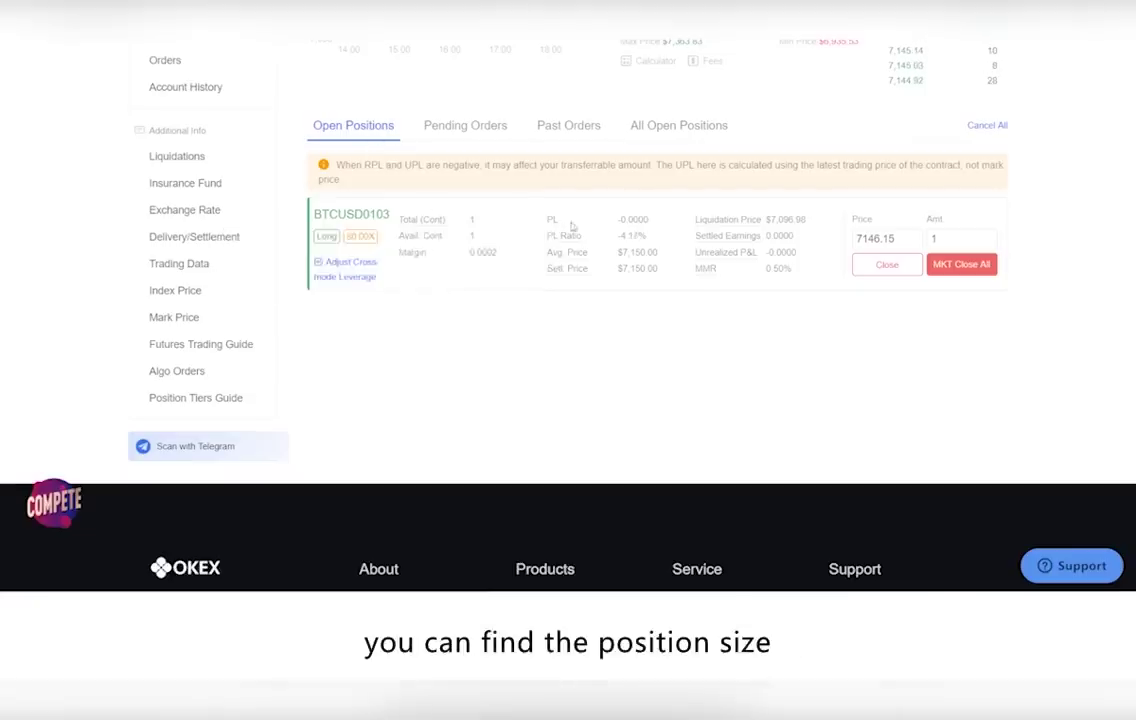
mouse_move(722, 231)
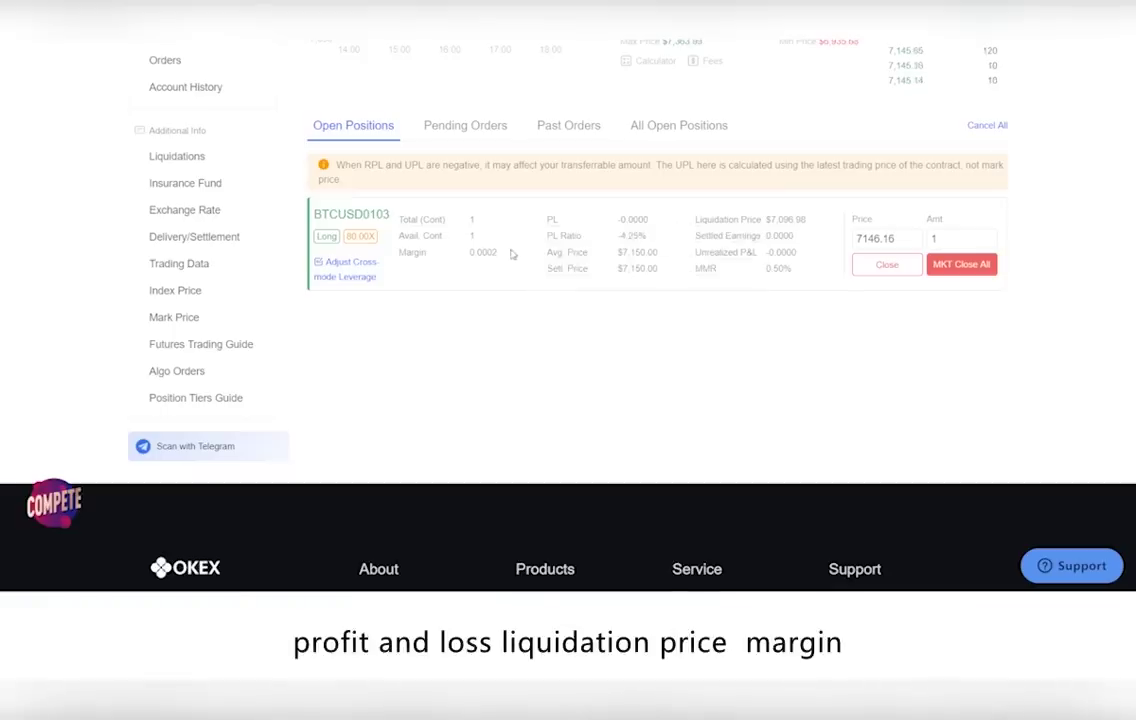
mouse_move(566, 263)
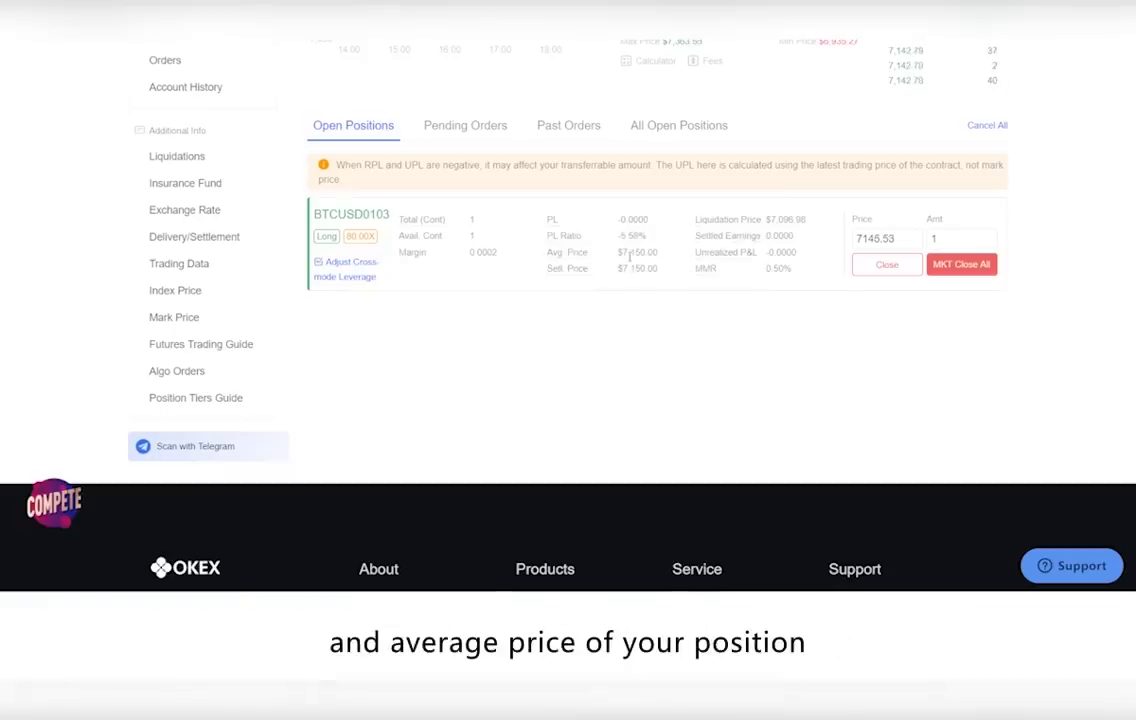
scroll(608, 270, up, 5)
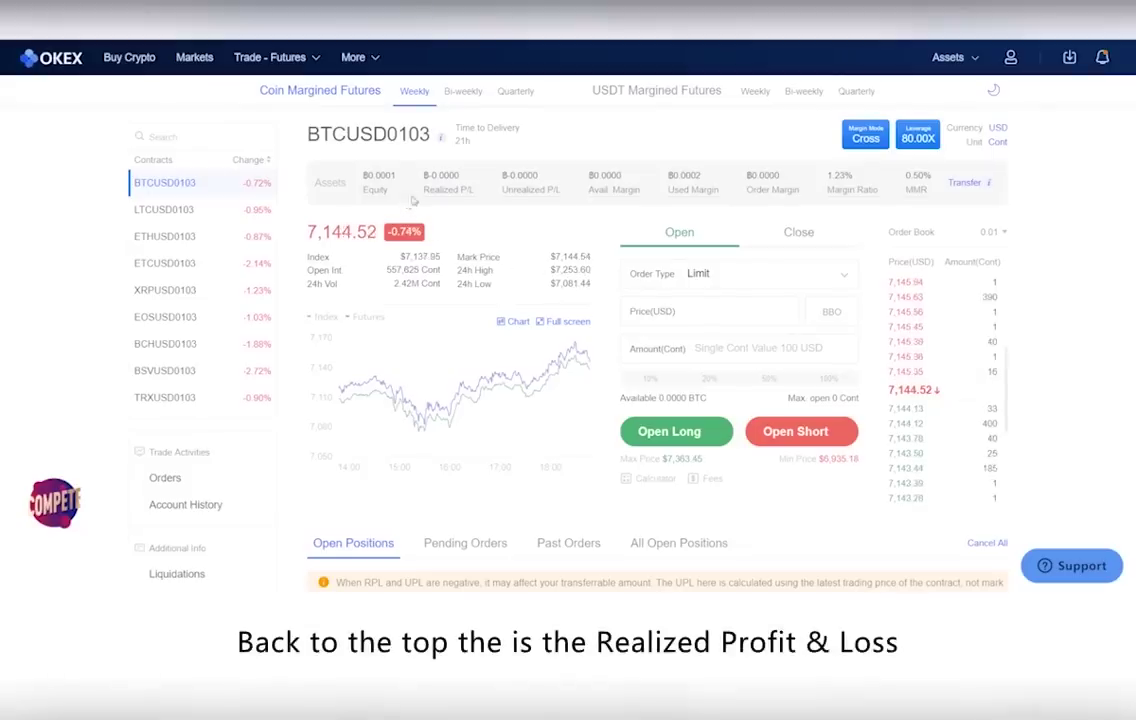
mouse_move(461, 196)
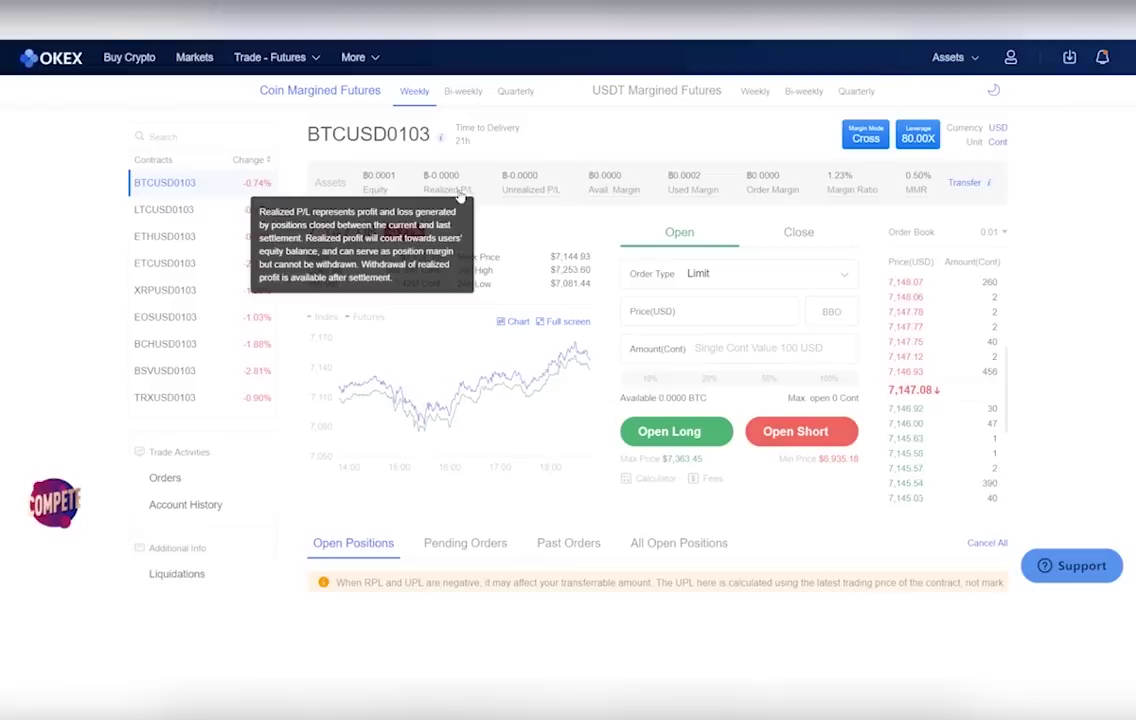
mouse_move(527, 204)
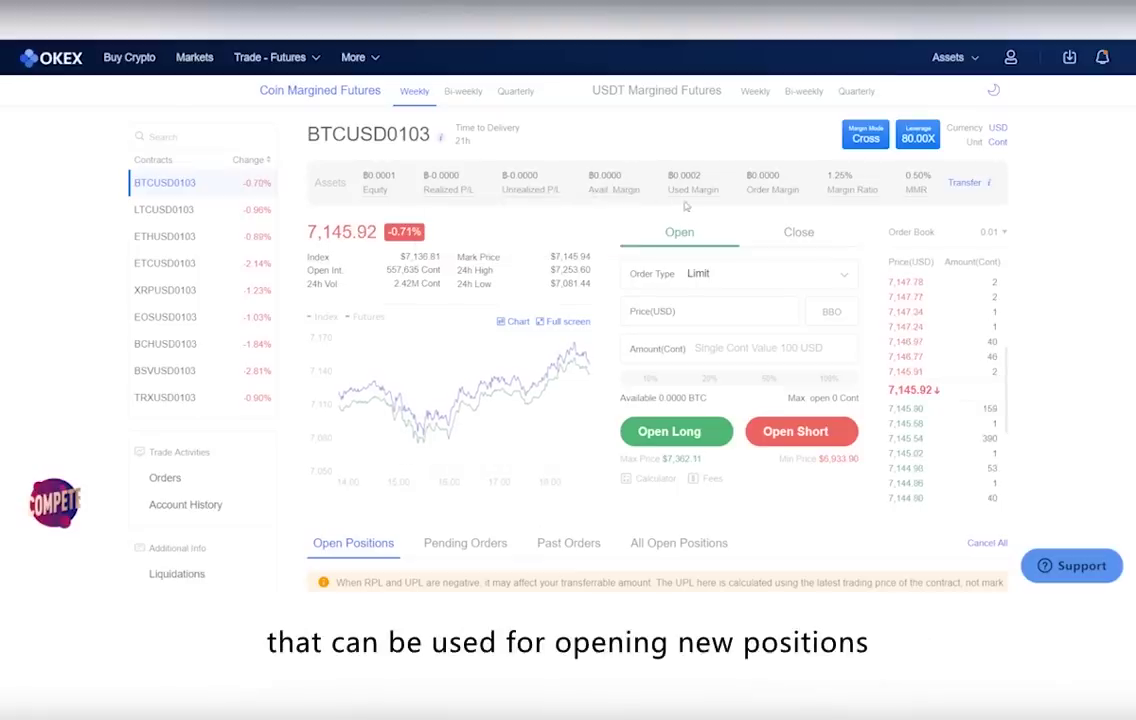
mouse_move(693, 200)
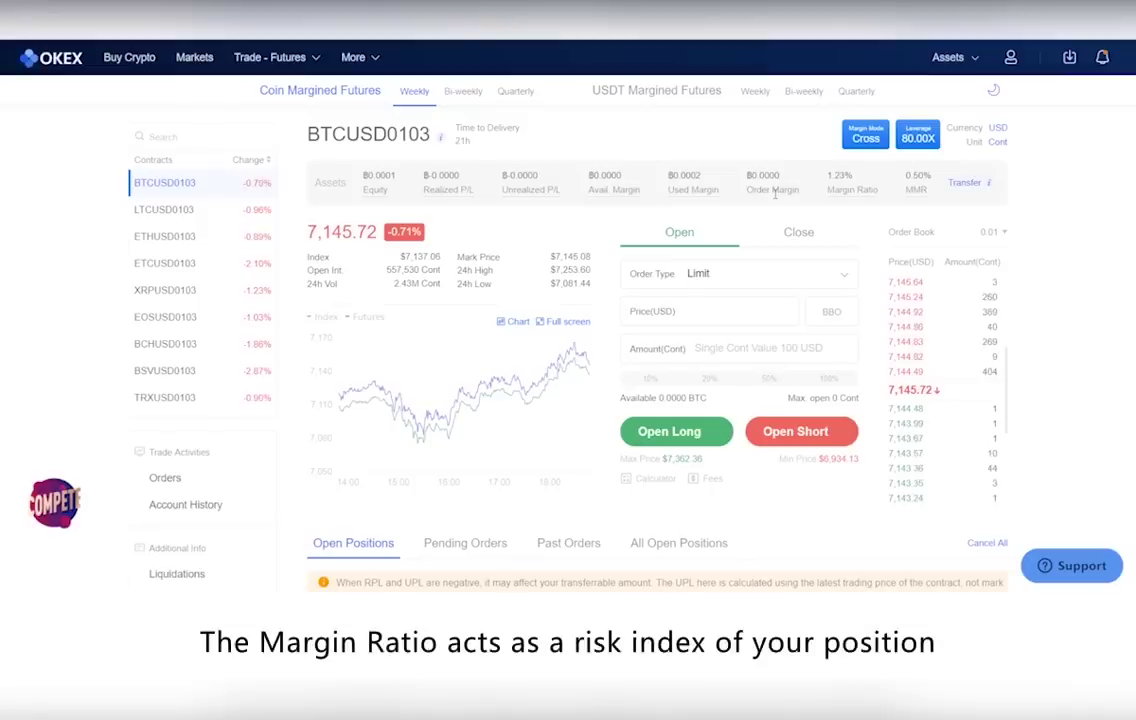
mouse_move(848, 202)
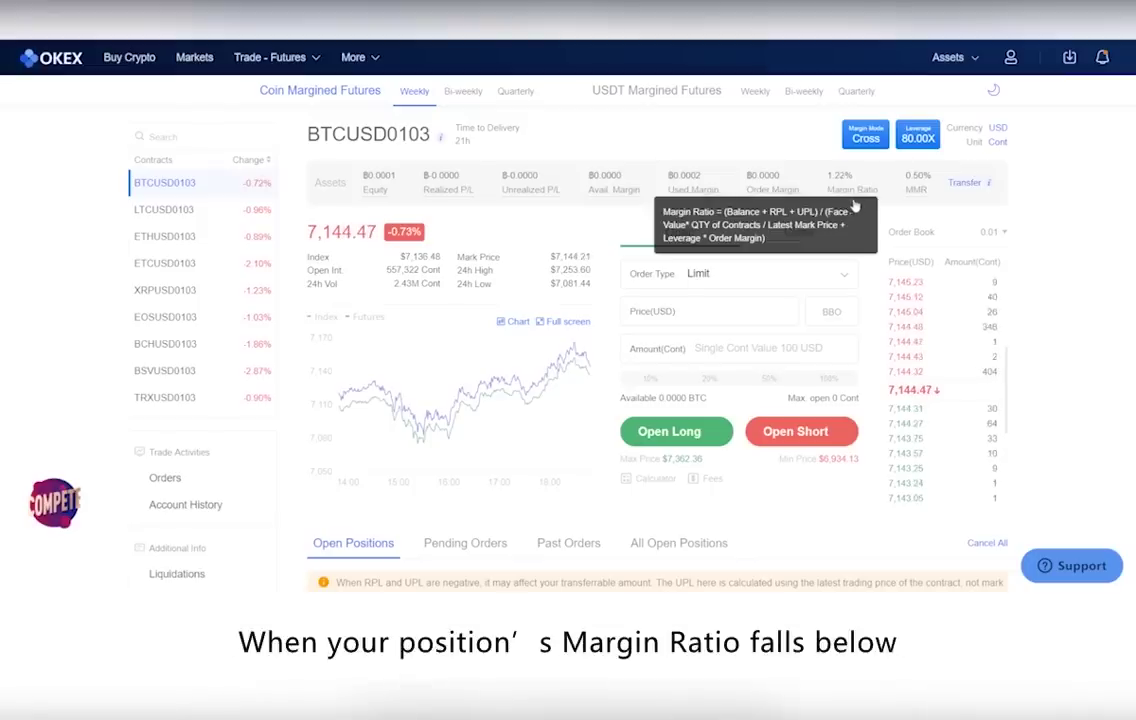
mouse_move(921, 199)
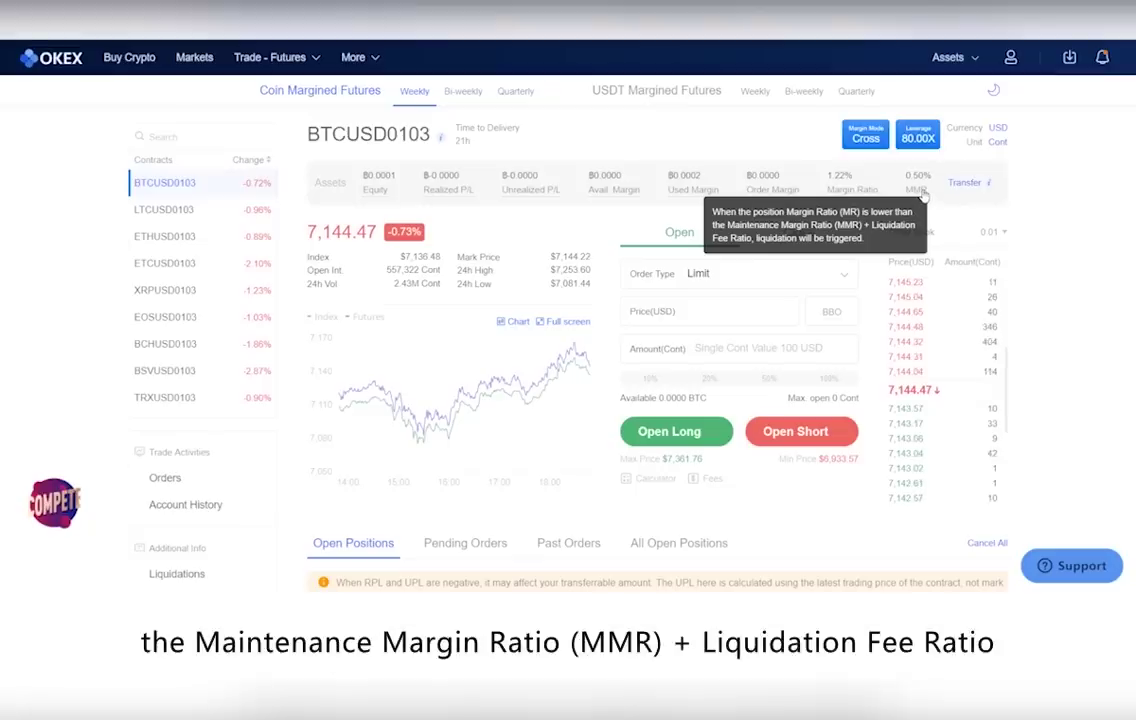